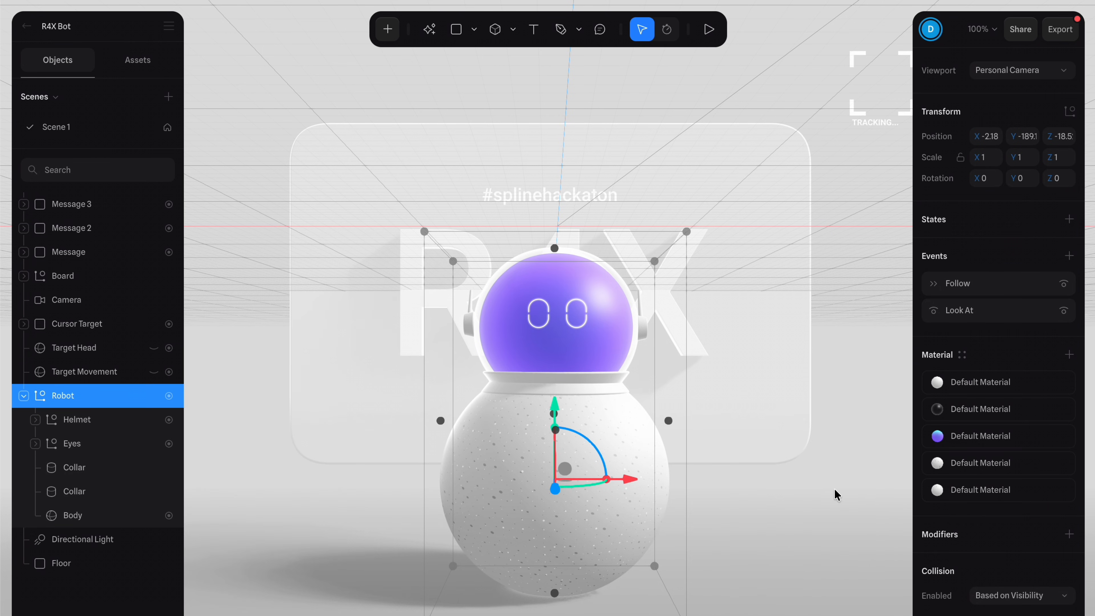
# Shift the robot slightly, rotate it about -9.3° around its vertical axis, and open the scene's export options.
pyautogui.click(750, 489)
pyautogui.click(588, 478)
pyautogui.moveTo(608, 539)
pyautogui.mouseDown()
pyautogui.moveTo(636, 542)
pyautogui.moveTo(614, 535)
pyautogui.mouseUp()
pyautogui.moveTo(523, 483); pyautogui.dragTo(428, 470)
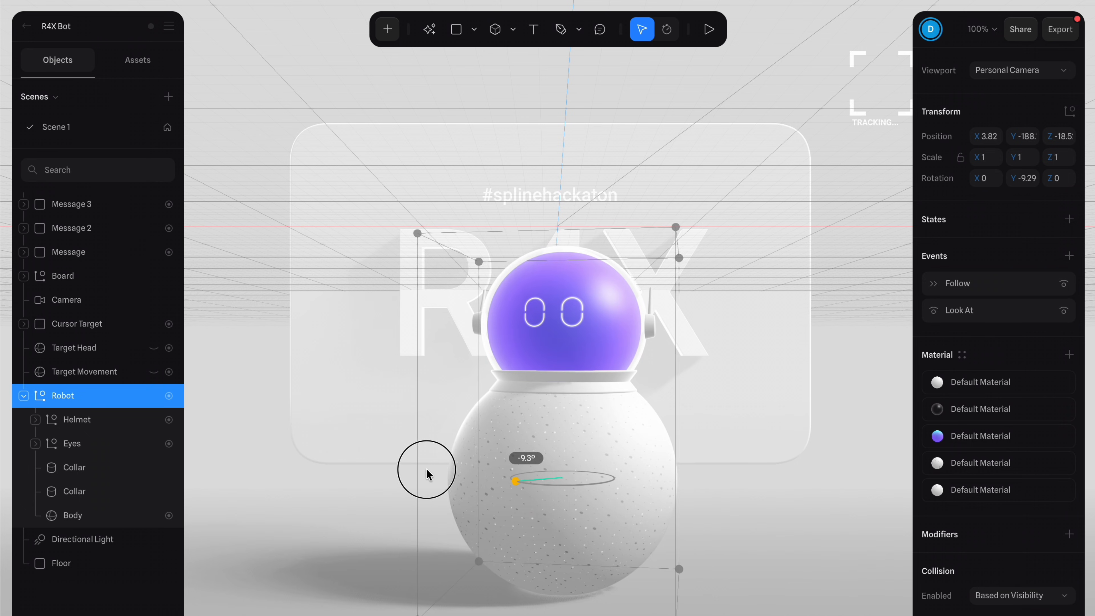
pyautogui.click(428, 469)
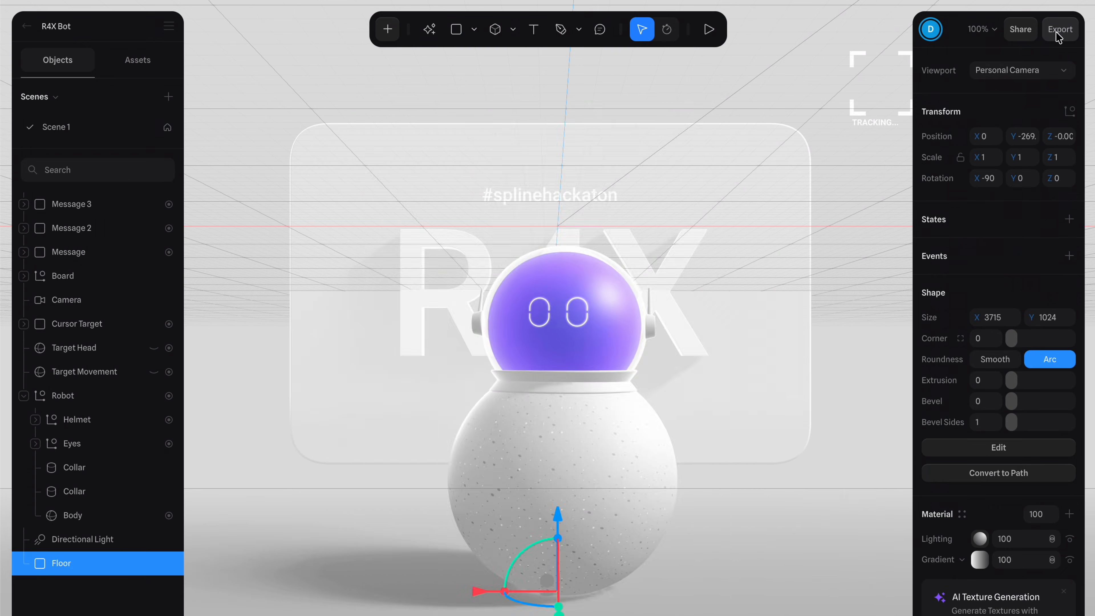
pyautogui.click(1065, 36)
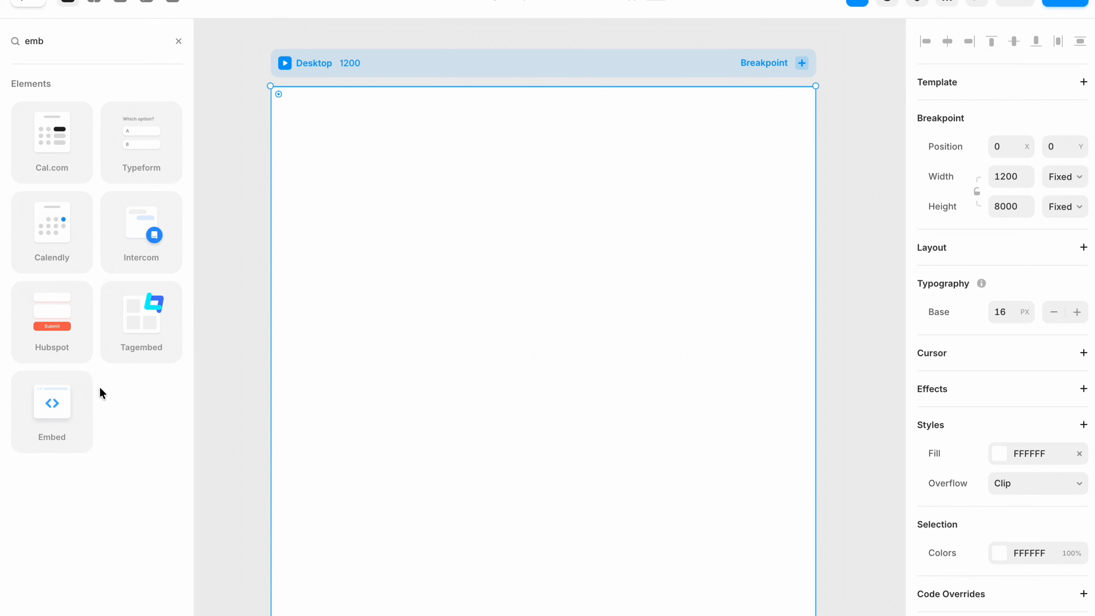
# In the Framer page editor, place an Embed component on the Desktop page and enlarge it towards the page's full width.
pyautogui.moveTo(37, 427); pyautogui.dragTo(489, 293)
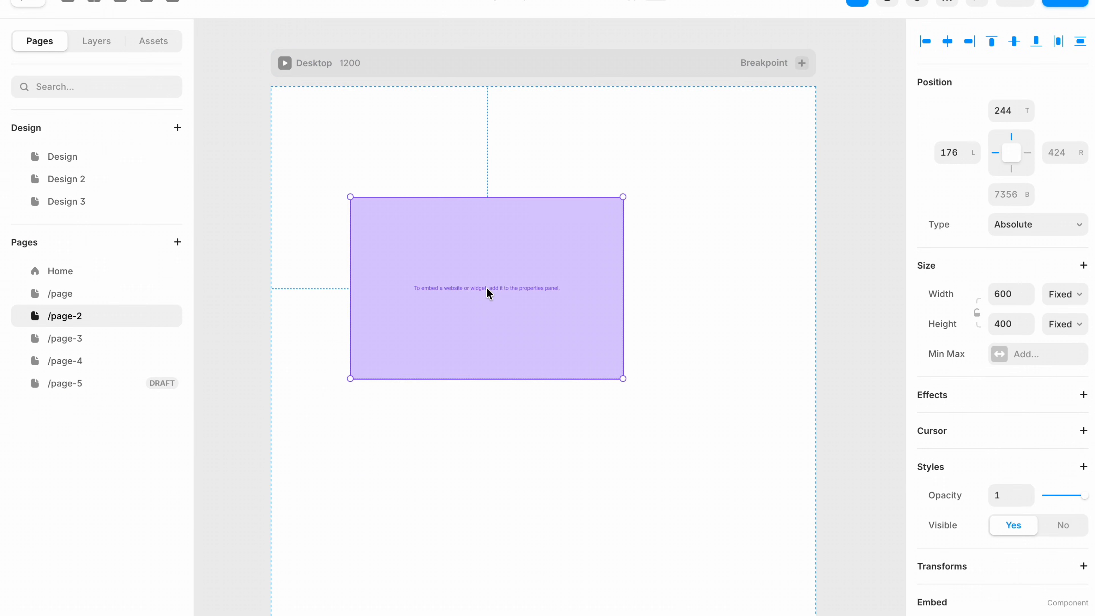
pyautogui.moveTo(623, 379); pyautogui.dragTo(787, 442)
pyautogui.moveTo(350, 442); pyautogui.dragTo(269, 497)
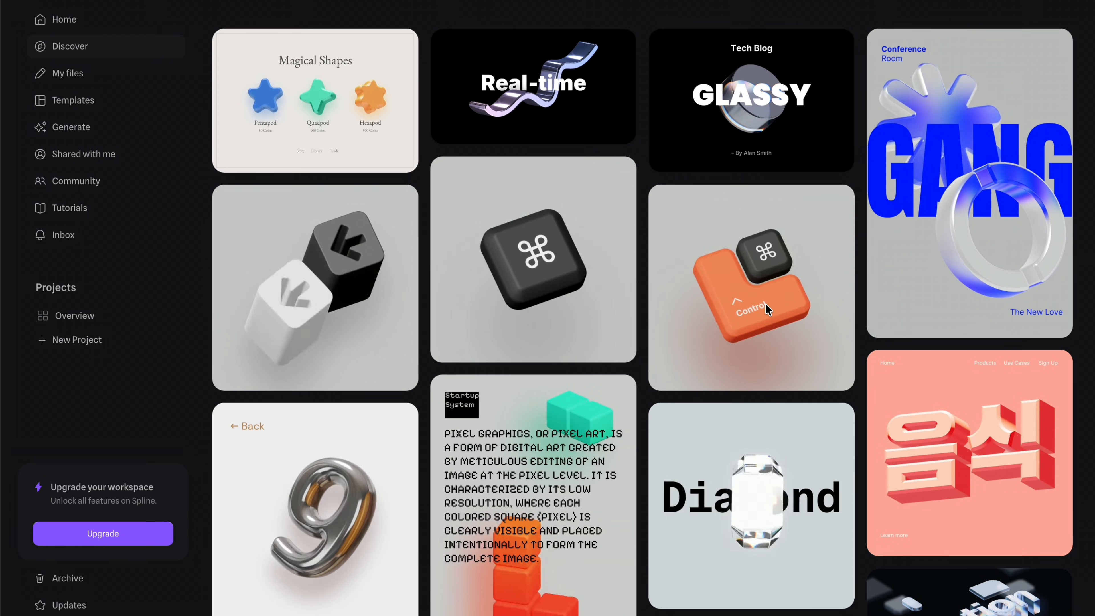
# Create a new Hana 2D design file in Spline.
pyautogui.scroll(-1, 766, 303)
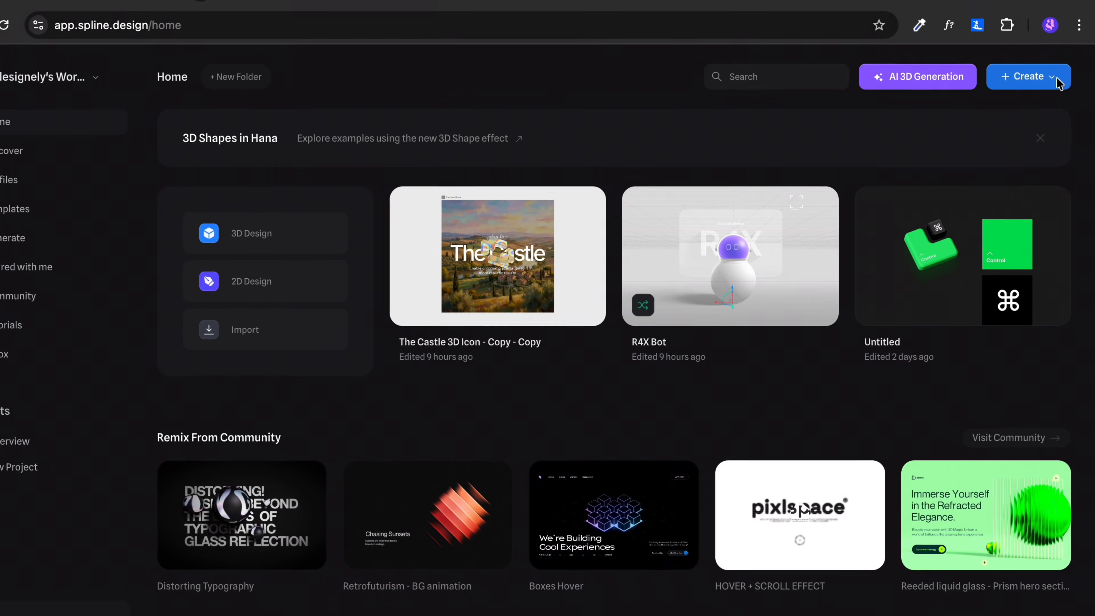
pyautogui.click(1053, 72)
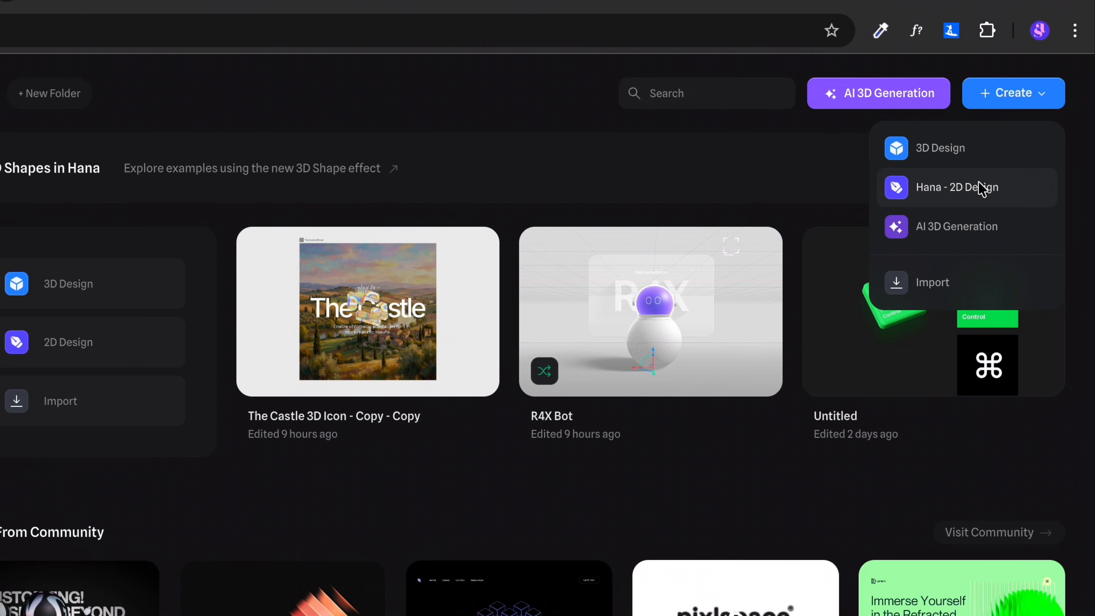
pyautogui.click(946, 188)
# Draw a square frame on the empty canvas and set its size to 560 × 560.
pyautogui.click(448, 20)
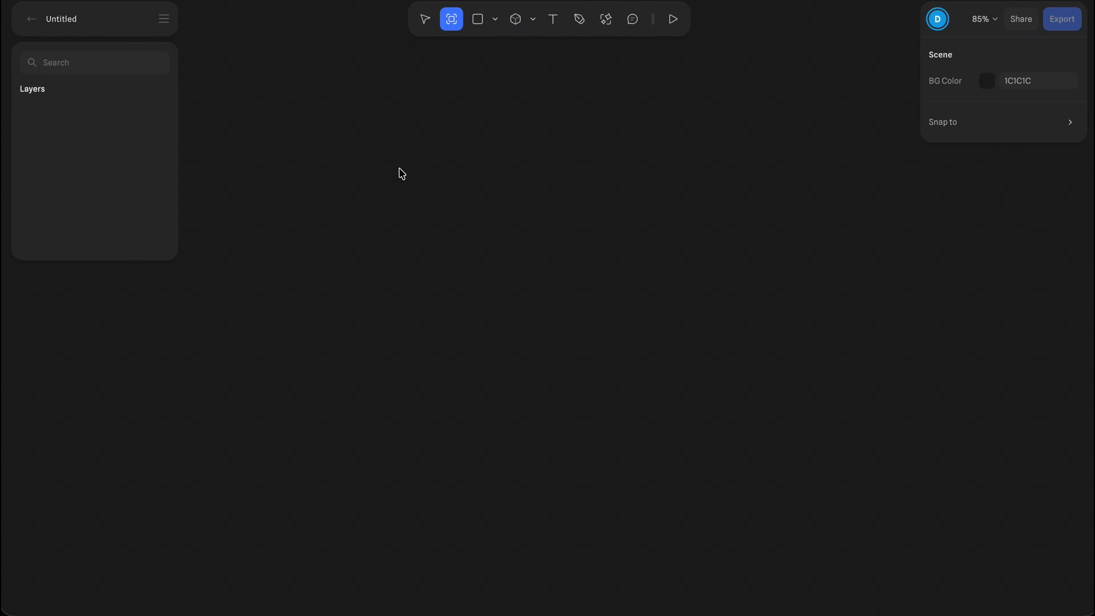
pyautogui.keyDown('shift'); pyautogui.moveTo(402, 135); pyautogui.dragTo(750, 381); pyautogui.keyUp('shift')
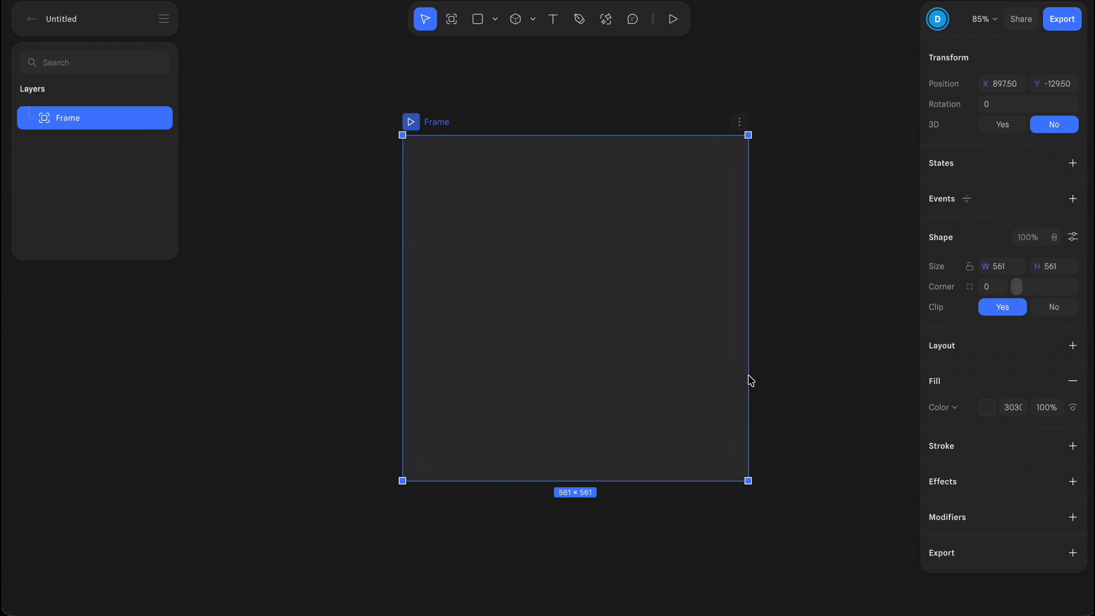
pyautogui.click(1000, 266)
pyautogui.write('5')
pyautogui.press('Tab')
pyautogui.write('560')
pyautogui.press('Return')
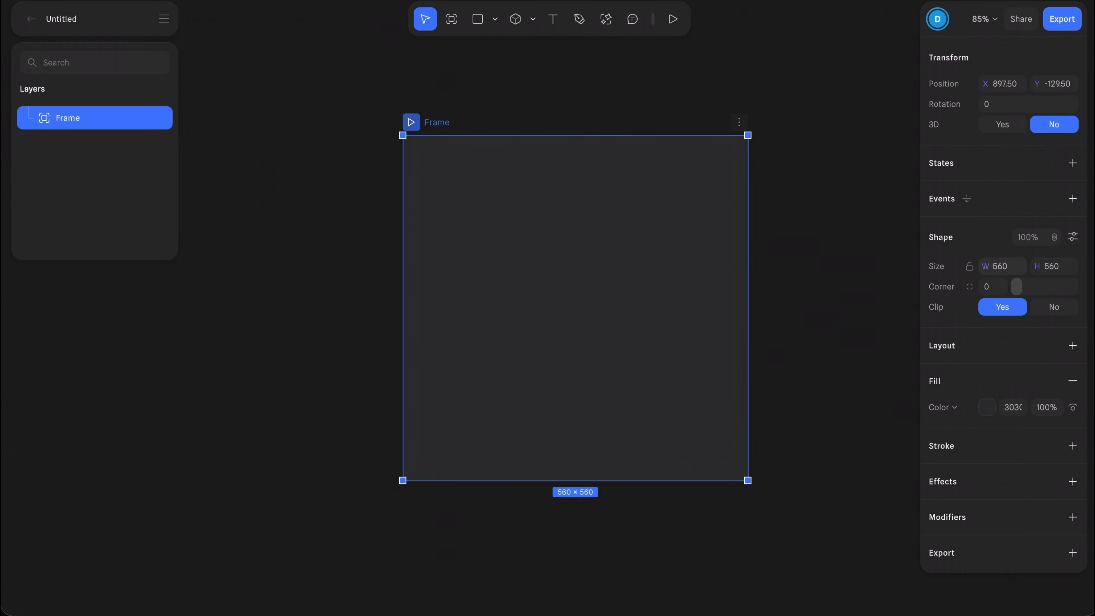
# Change the square frame's fill to a light grey.
pyautogui.click(987, 408)
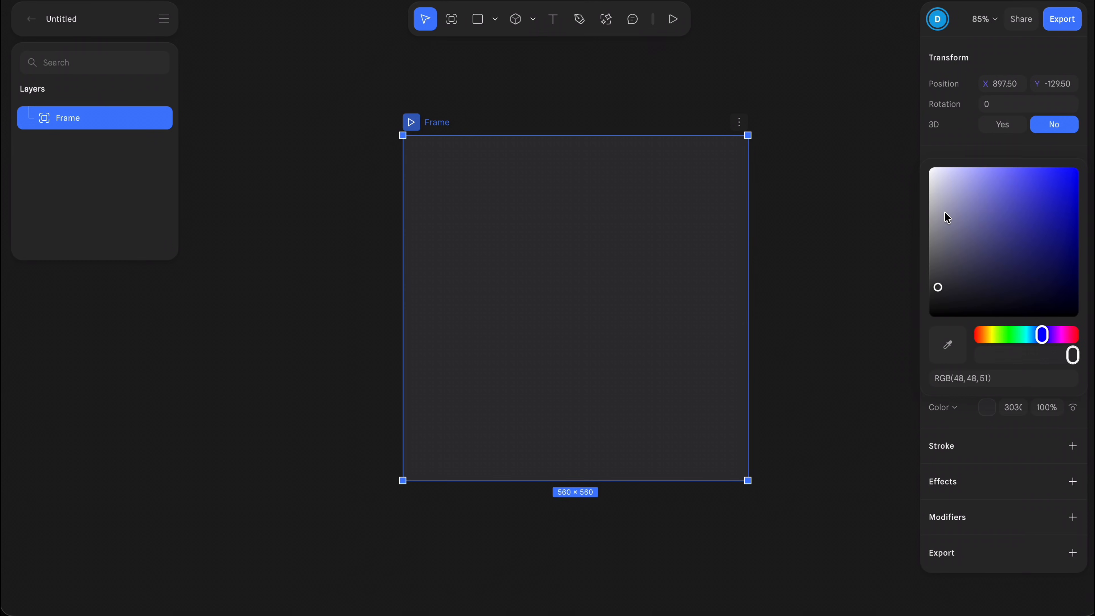
pyautogui.moveTo(947, 218); pyautogui.dragTo(854, 227)
pyautogui.click(847, 231)
pyautogui.keyDown('ctrl'); pyautogui.scroll(5, 784, 247); pyautogui.keyUp('ctrl')
pyautogui.keyDown('ctrl'); pyautogui.scroll(-3, 784, 247); pyautogui.keyUp('ctrl')
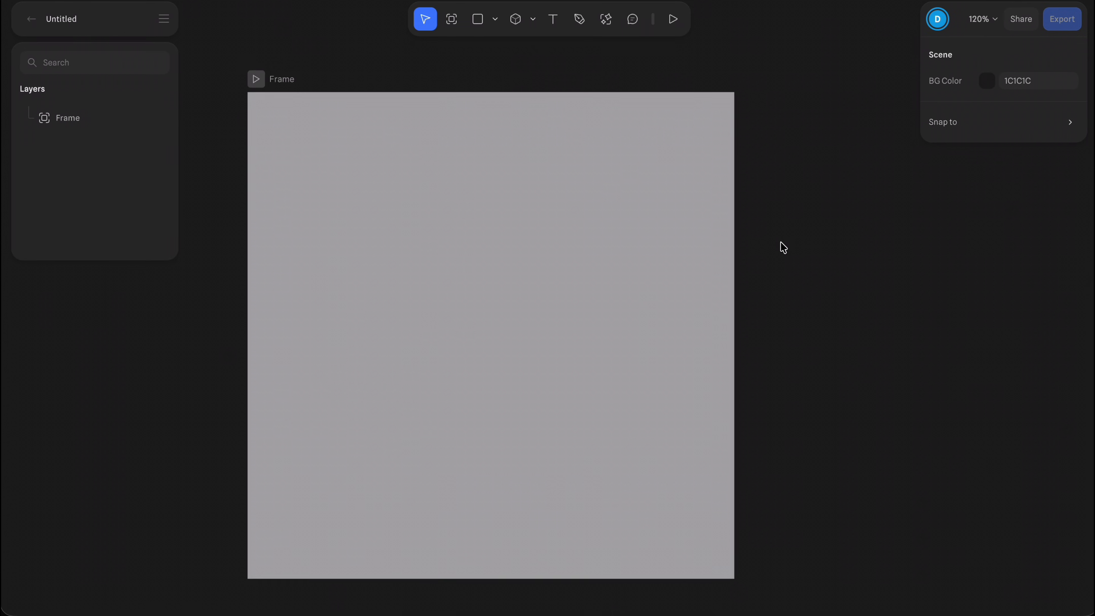
pyautogui.scroll(-1, 667, 257)
# Draw an upright rectangle about 88 × 170 inside the grey frame.
pyautogui.click(669, 259)
pyautogui.click(478, 20)
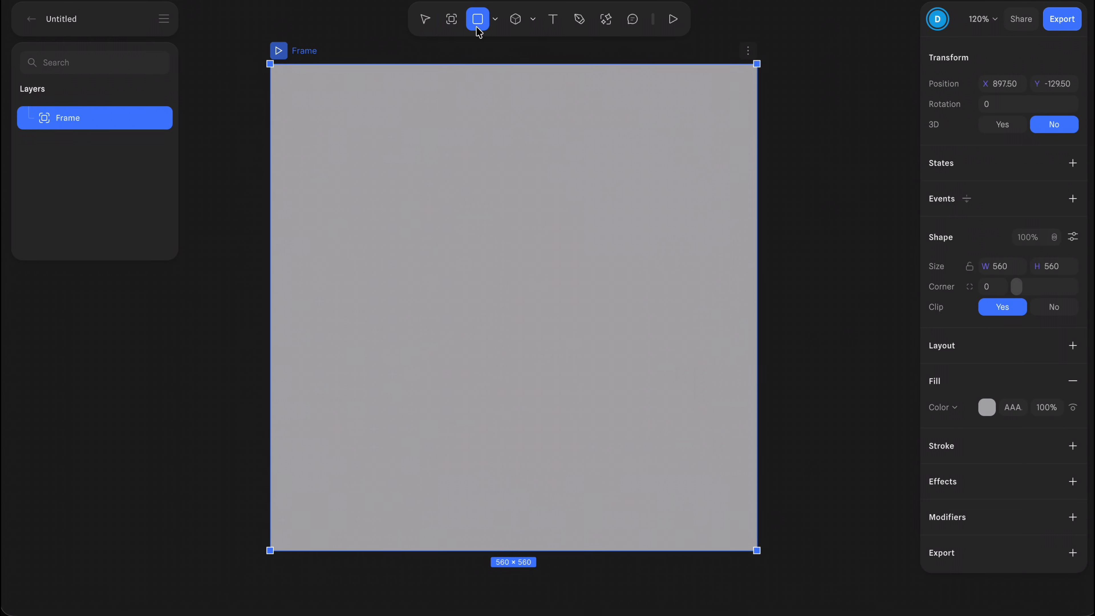
pyautogui.moveTo(417, 184)
pyautogui.mouseDown()
pyautogui.moveTo(474, 251)
pyautogui.moveTo(495, 332)
pyautogui.mouseUp()
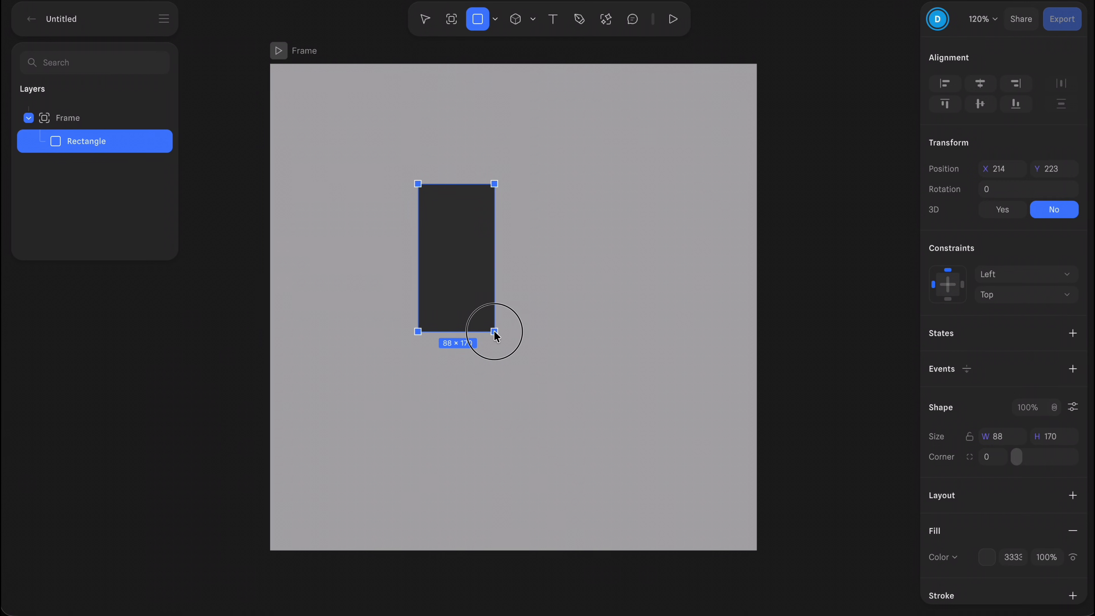
# Form an L shape by duplicating the rectangle, rotating the copy 90° at its lower end, and uniting both with a Boolean.
pyautogui.press('super+d')
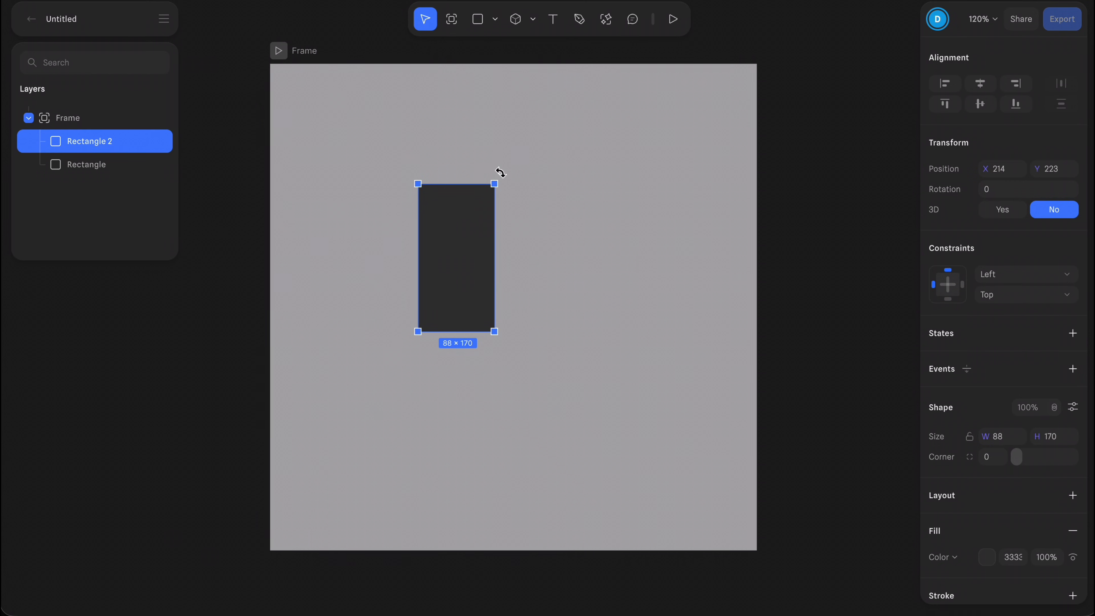
pyautogui.moveTo(501, 173); pyautogui.dragTo(587, 306)
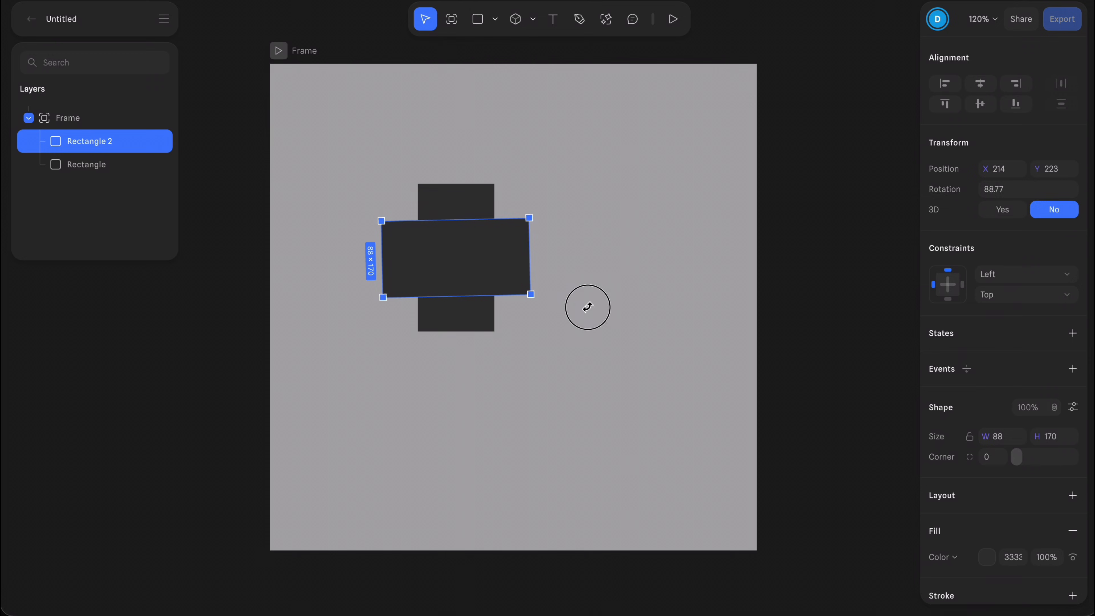
pyautogui.click(1006, 195)
pyautogui.write('90')
pyautogui.press('Return')
pyautogui.moveTo(461, 240); pyautogui.dragTo(498, 277)
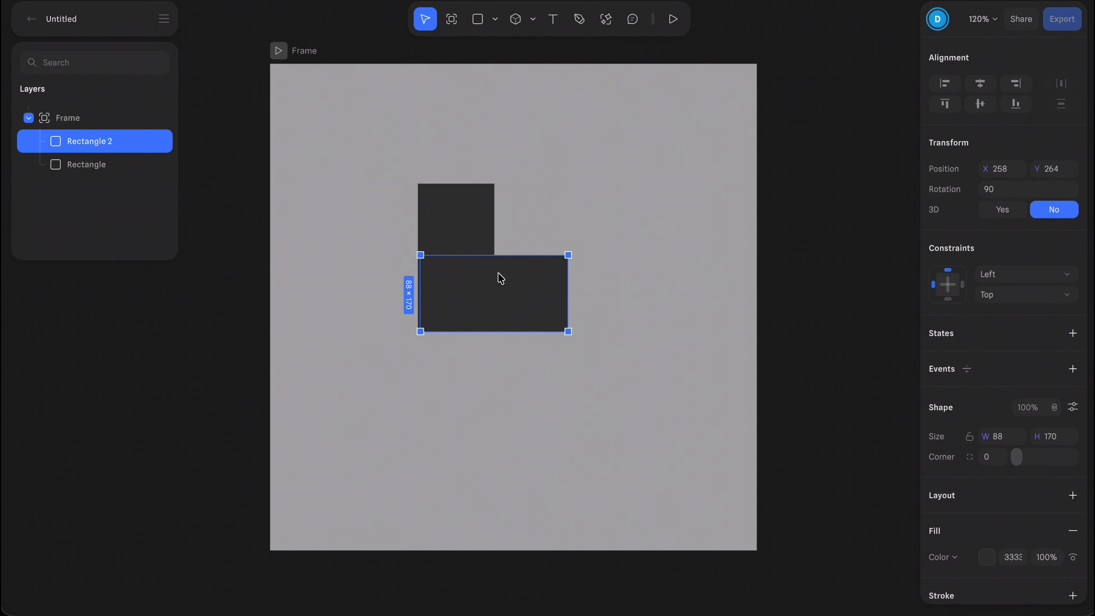
pyautogui.keyDown('shift'); pyautogui.click(455, 219); pyautogui.keyUp('shift')
pyautogui.click(954, 83)
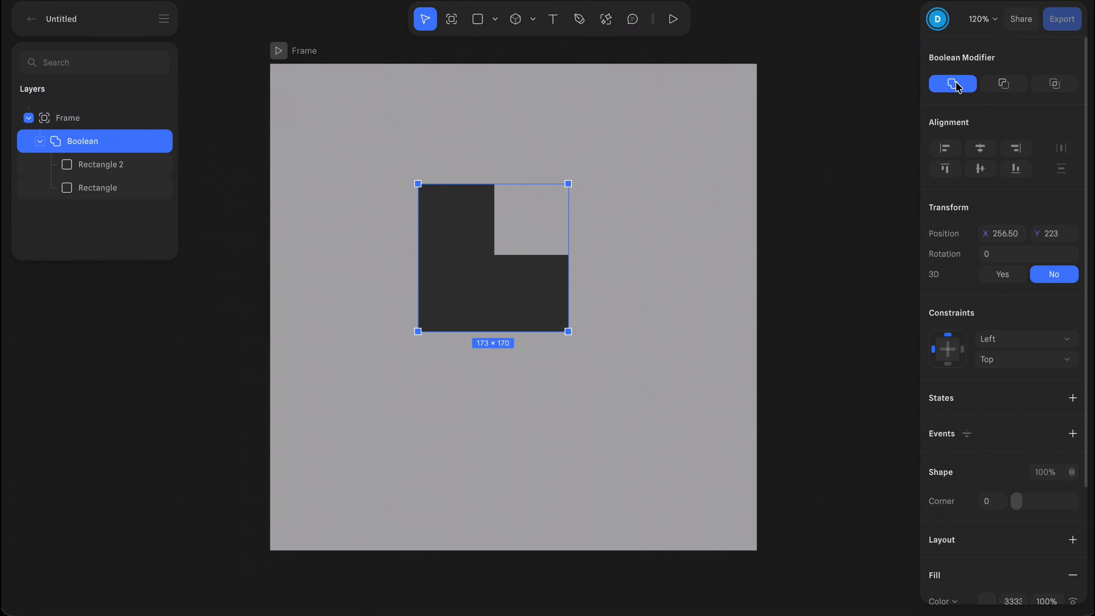
# Round the L shape's corners to about 20 and fill it with bright green.
pyautogui.moveTo(989, 503); pyautogui.dragTo(1024, 509)
pyautogui.click(994, 505)
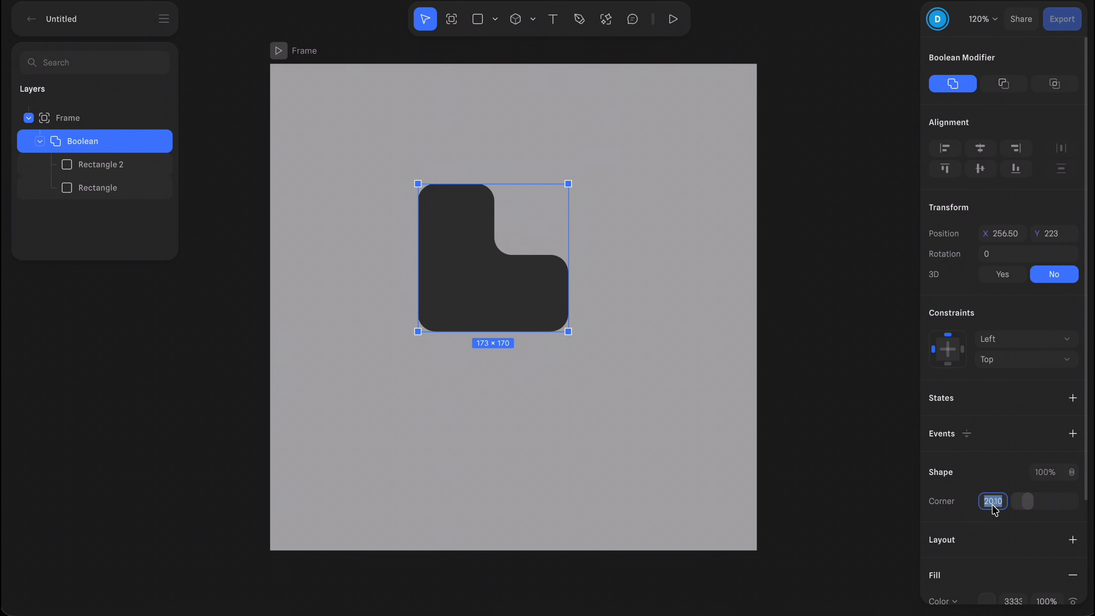
pyautogui.write('2')
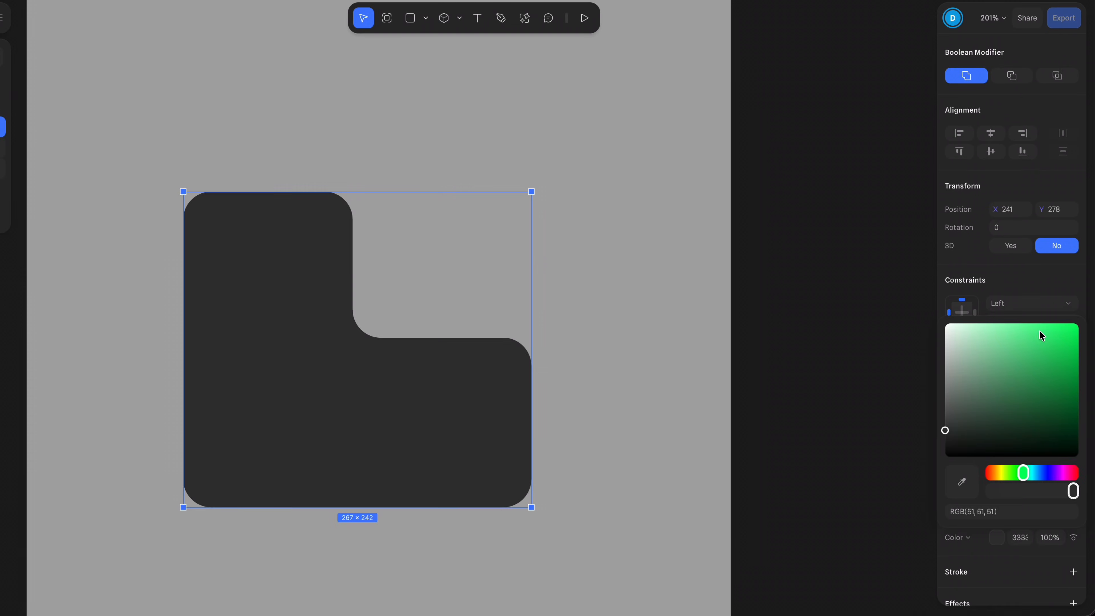
pyautogui.moveTo(1043, 337); pyautogui.dragTo(1078, 342)
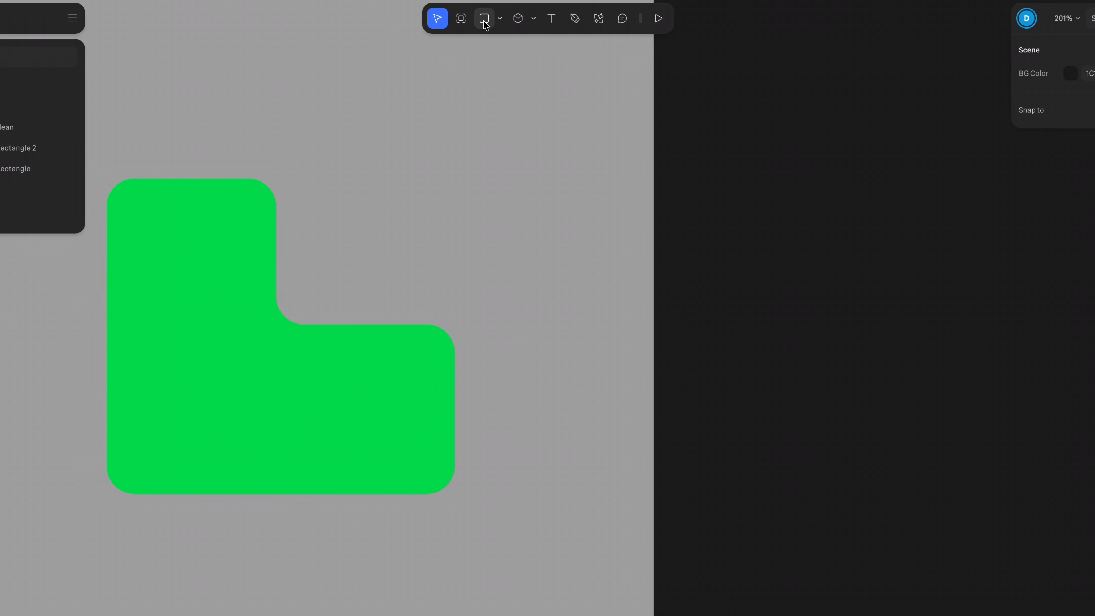
# Draw a second square frame of about 225 × 225 beside the grey one and fill it with the L shape's sampled green.
pyautogui.press('f')
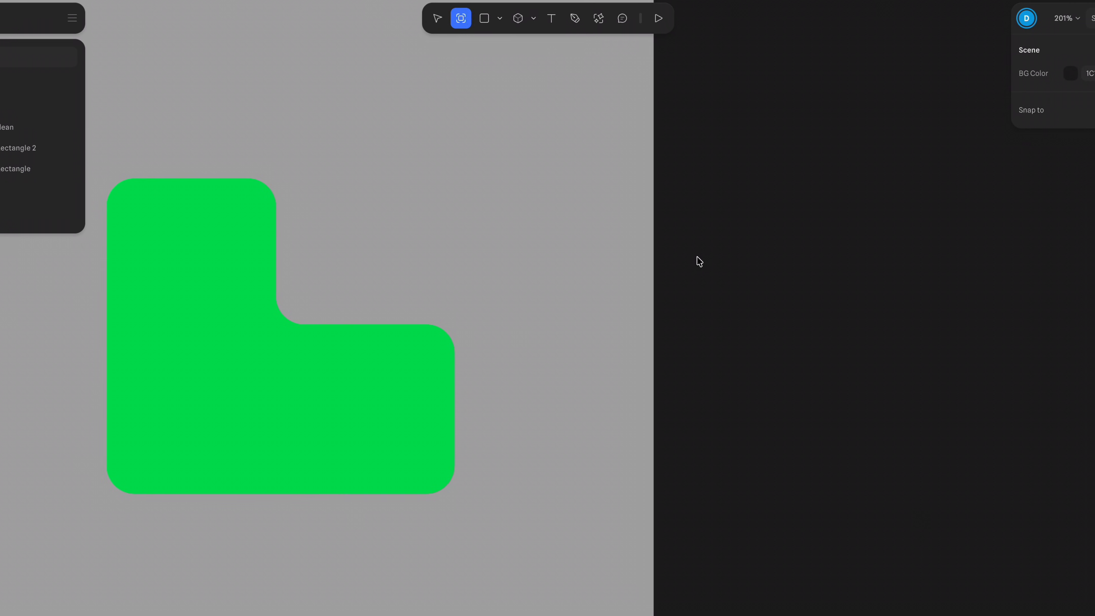
pyautogui.moveTo(684, 159); pyautogui.dragTo(956, 457)
pyautogui.click(1065, 367)
pyautogui.click(1037, 542)
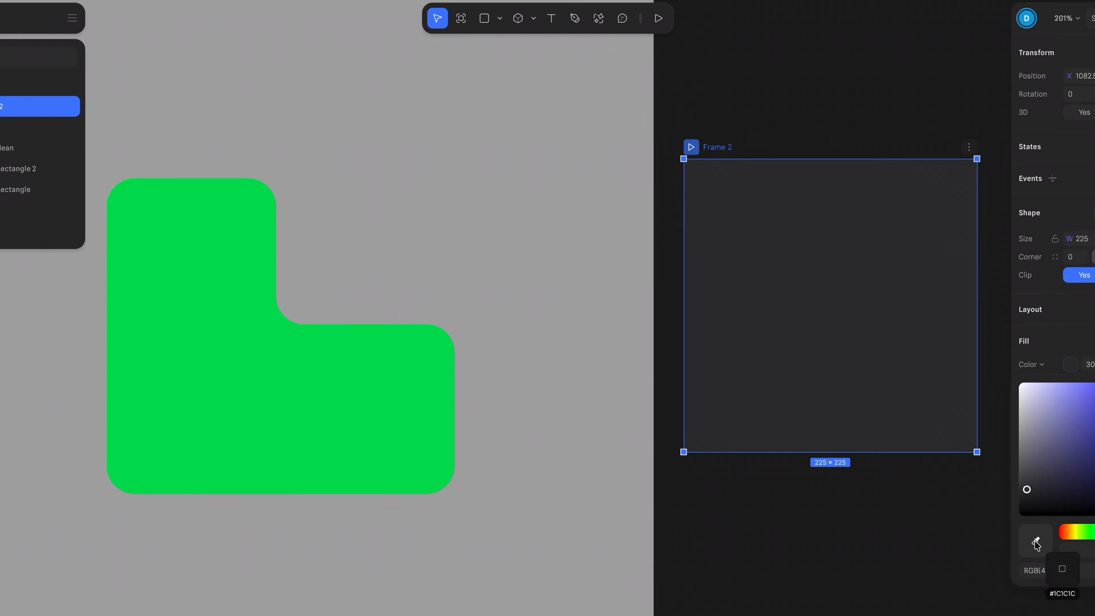
pyautogui.click(420, 451)
# Add the white text "Control" to the green frame and draw a chevron about 45 × 26 above it.
pyautogui.write('Control')
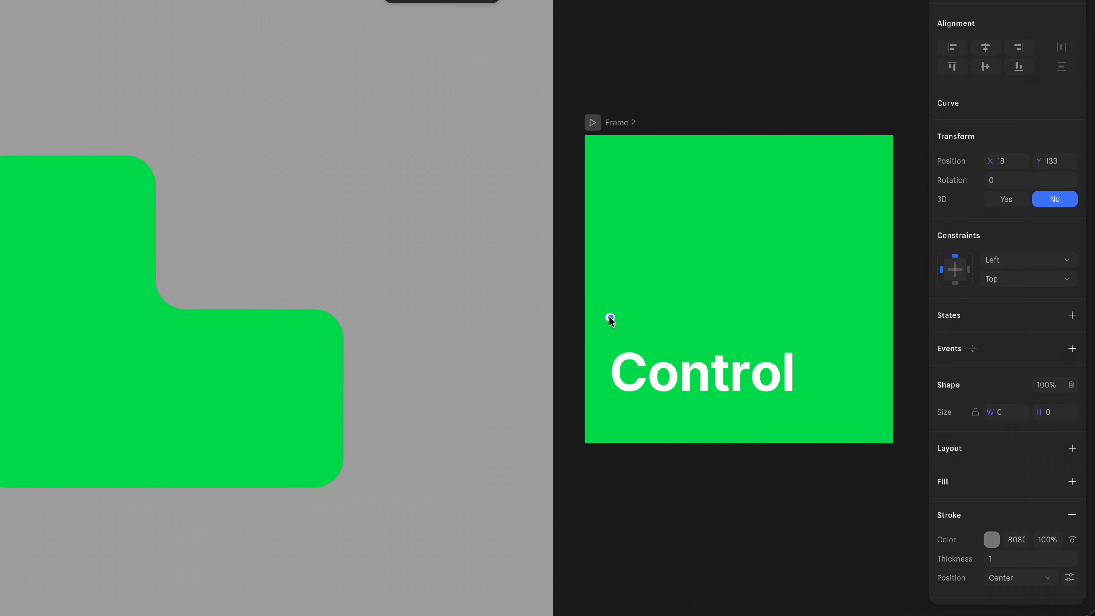
pyautogui.click(609, 317)
pyautogui.click(642, 281)
pyautogui.click(672, 318)
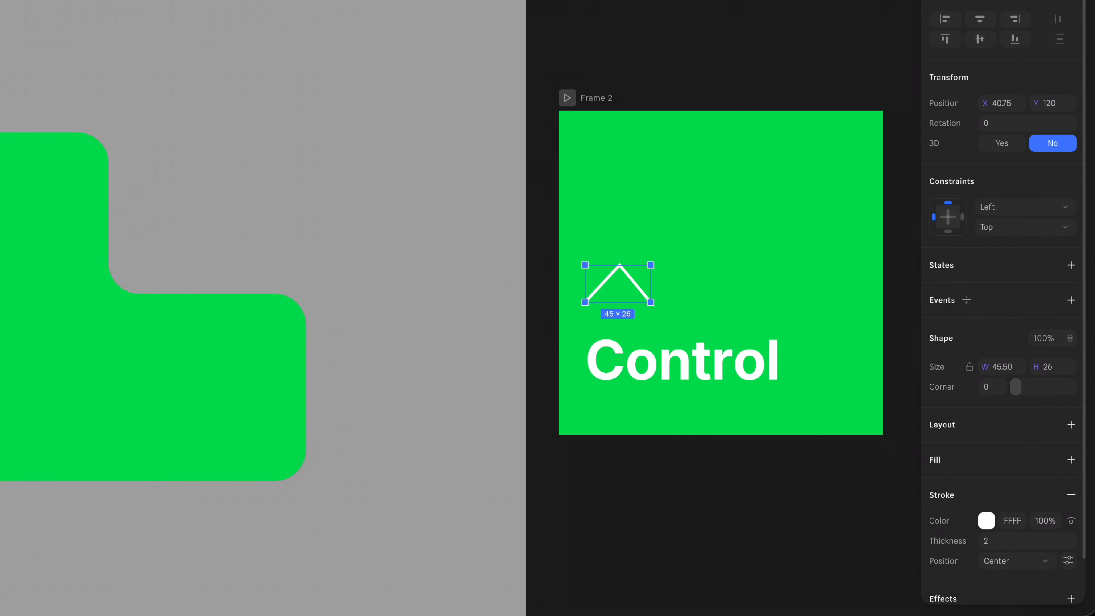
# Move the chevron closer to the text and style it with stroke thickness 4 and corner radius 3.20.
pyautogui.moveTo(637, 288); pyautogui.dragTo(640, 296)
pyautogui.scroll(-2, 1036, 561)
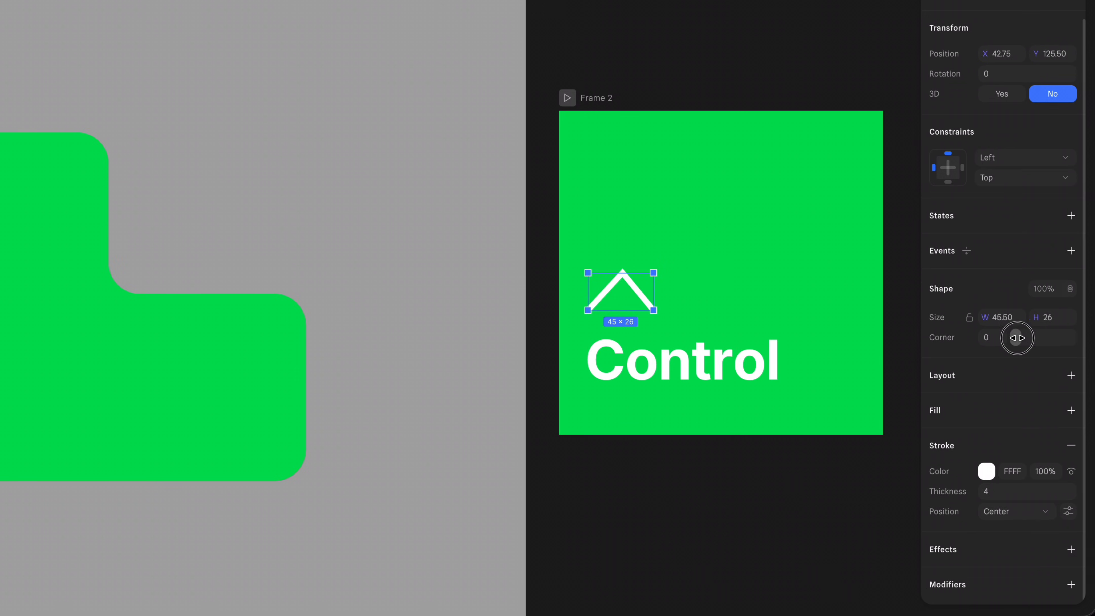
pyautogui.moveTo(1017, 344); pyautogui.dragTo(1012, 344)
pyautogui.click(905, 281)
pyautogui.click(638, 291)
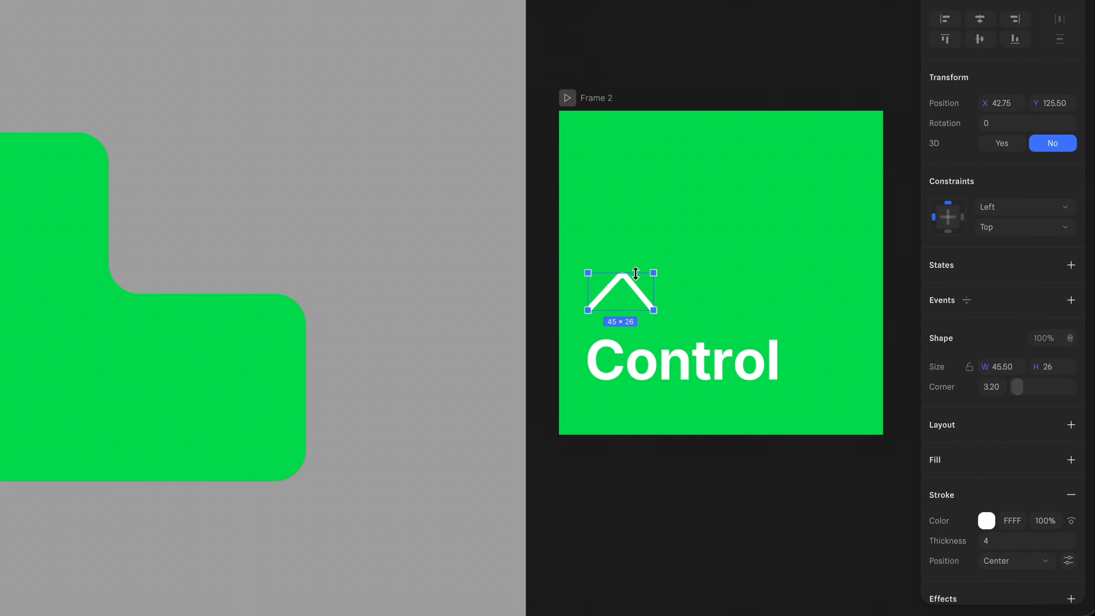
# Export the green "Control" frame as an image and apply it as the L shape's image fill.
pyautogui.click(601, 98)
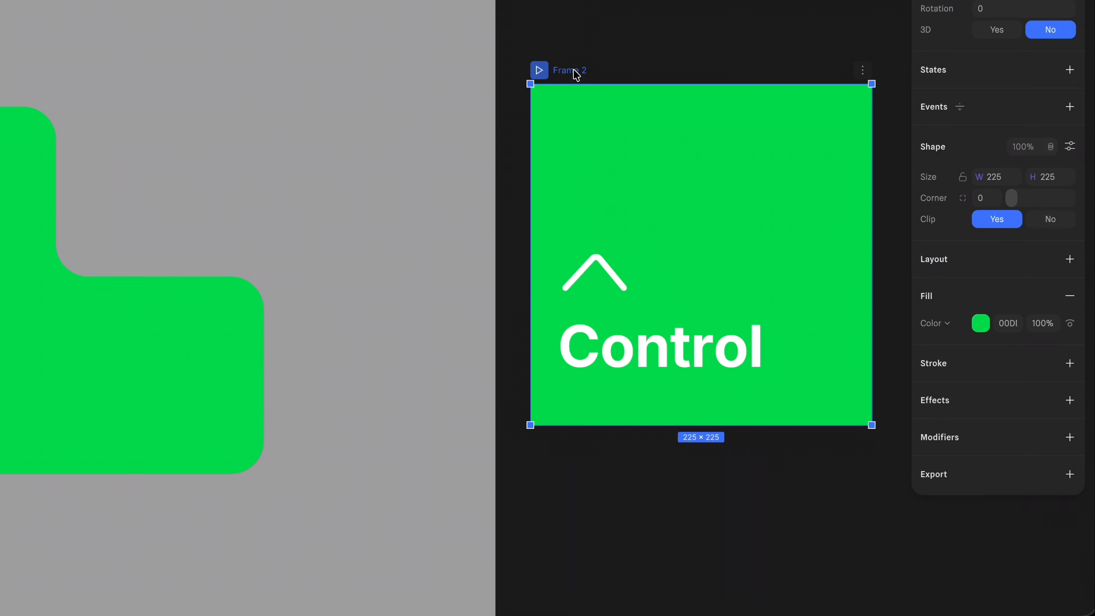
pyautogui.click(1070, 474)
pyautogui.click(1046, 502)
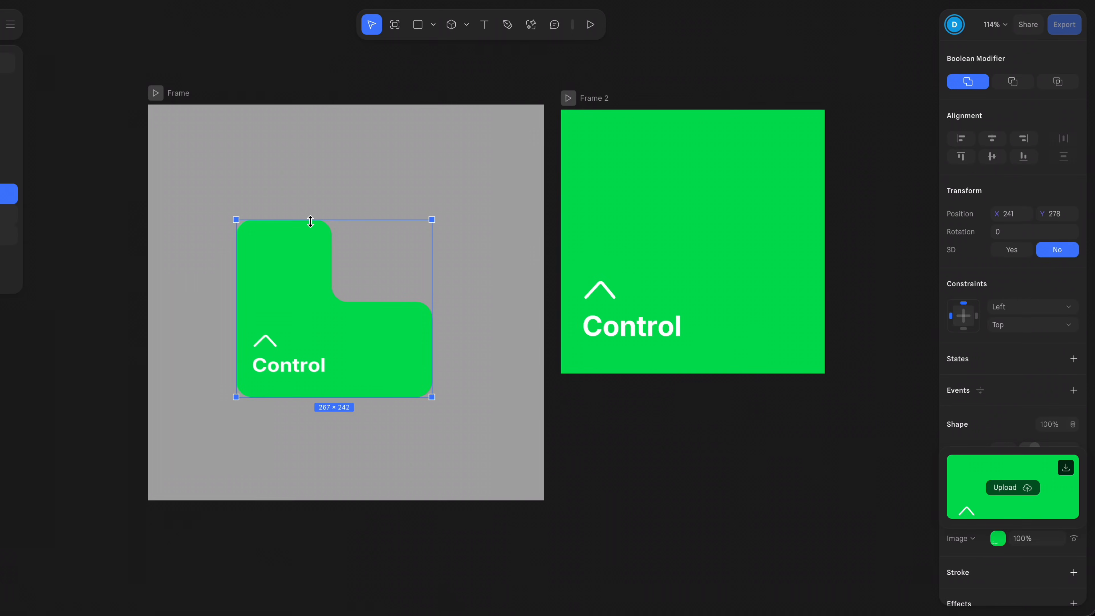
pyautogui.press('Escape')
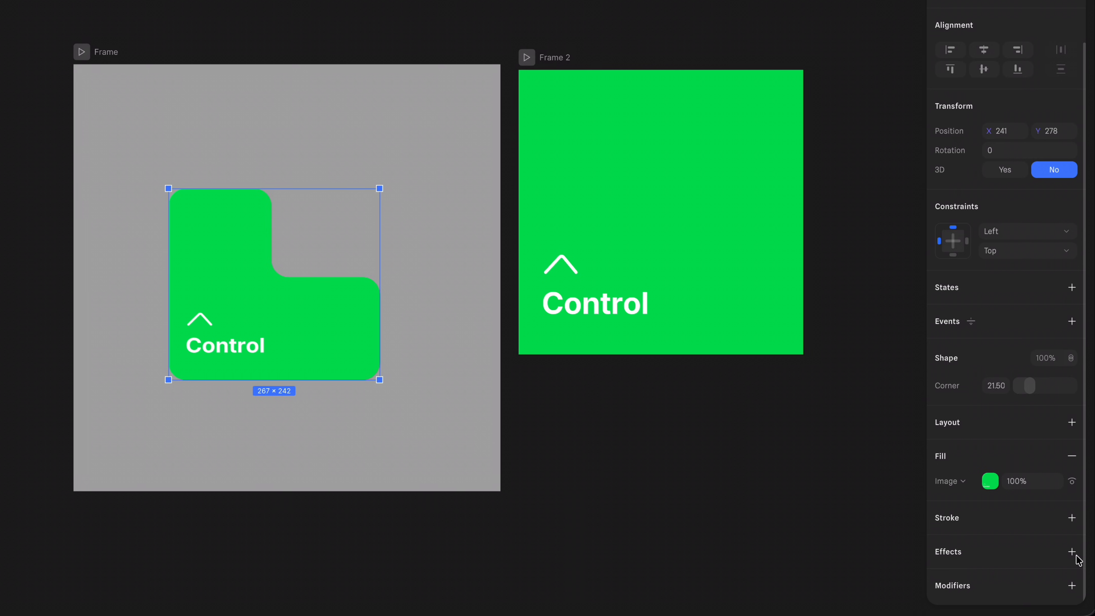
# Add an effect to the L shape and set its type to 3D Shape.
pyautogui.click(1072, 552)
pyautogui.click(941, 578)
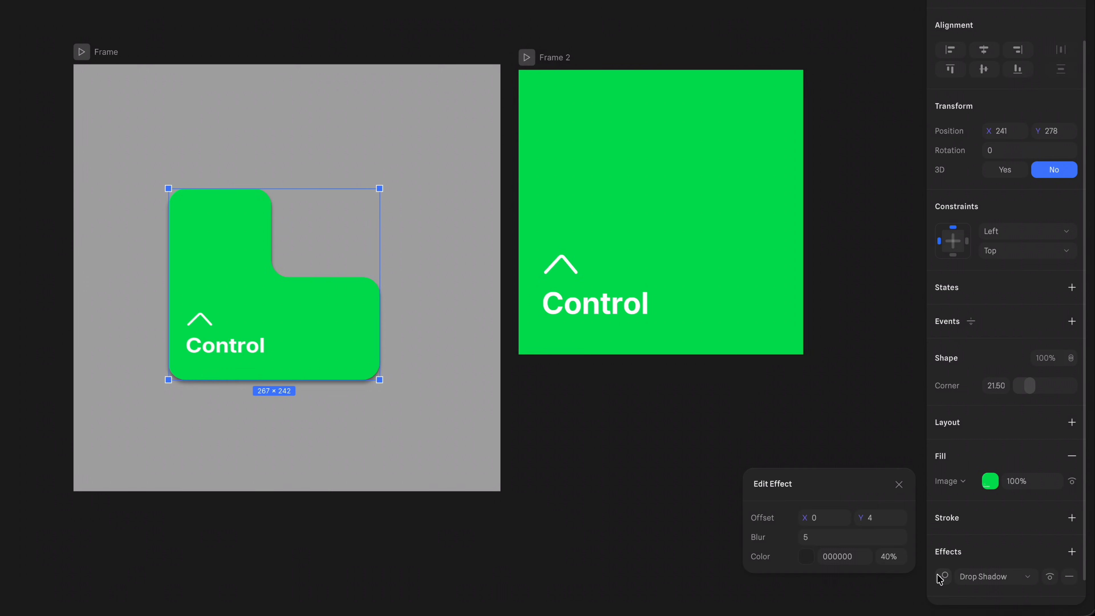
pyautogui.click(973, 577)
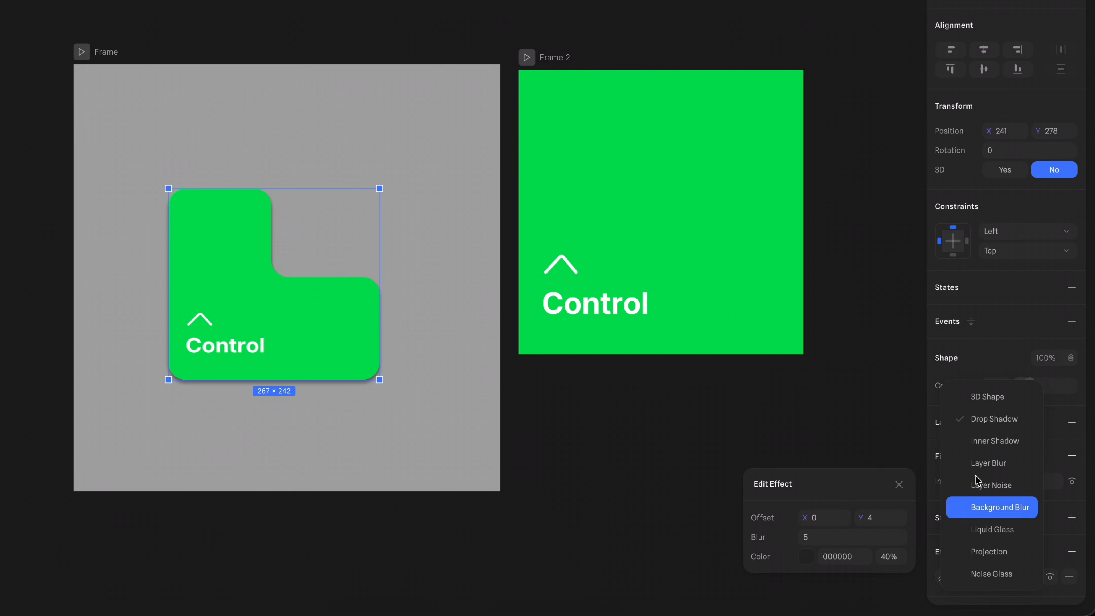
pyautogui.click(984, 397)
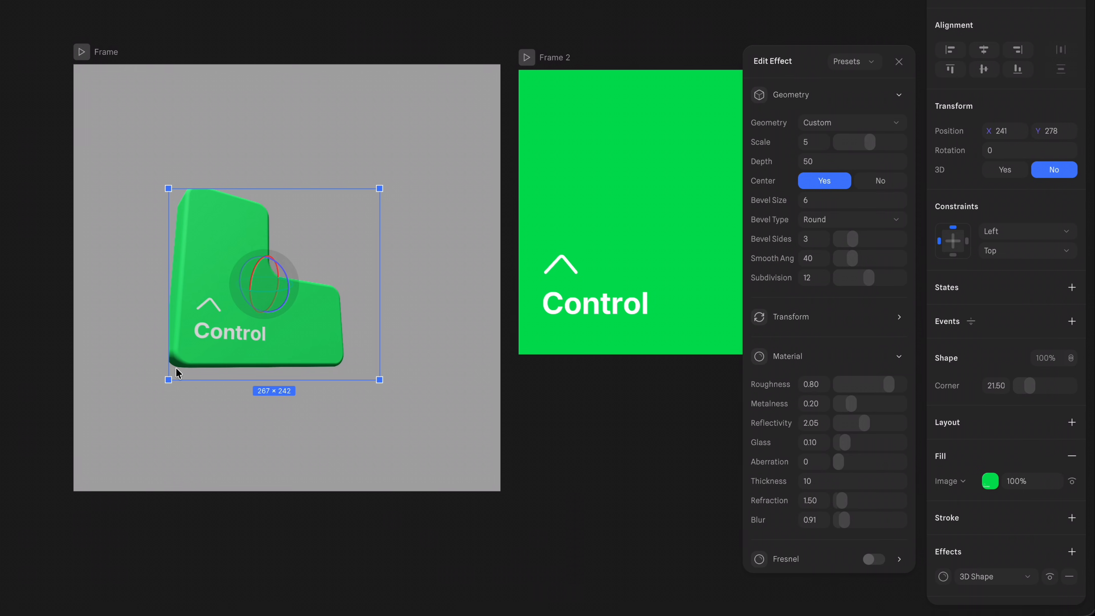
# Set the L shape's 3D depth to 230 and reduce its geometry scale to 3.50.
pyautogui.scroll(1, 590, 391)
pyautogui.keyDown('ctrl'); pyautogui.scroll(8, 296, 329); pyautogui.keyUp('ctrl')
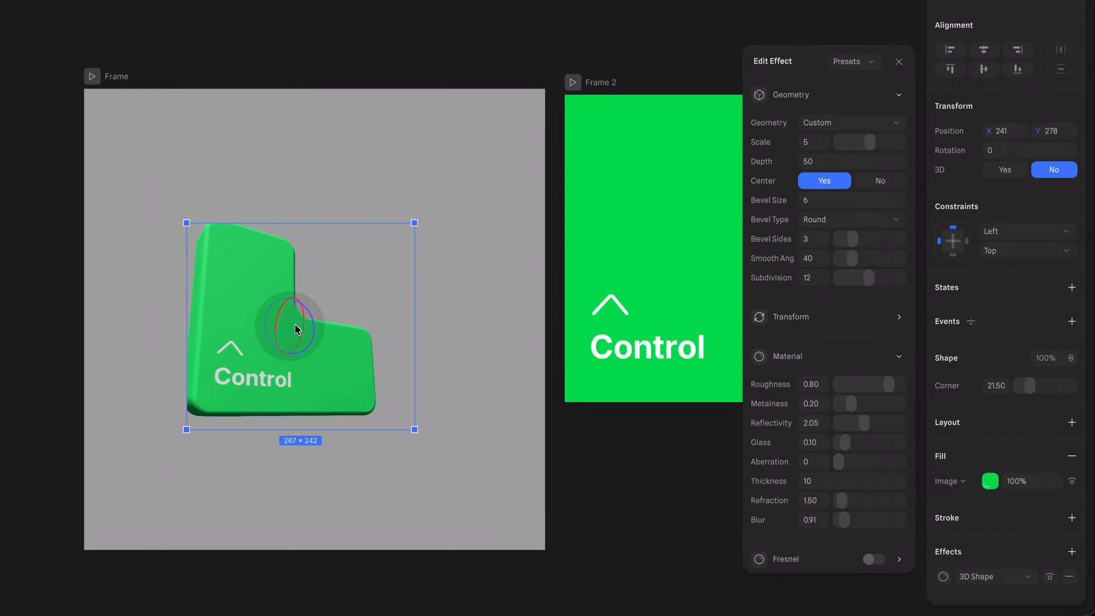
pyautogui.moveTo(811, 161); pyautogui.dragTo(865, 162)
pyautogui.click(820, 163)
pyautogui.write('23')
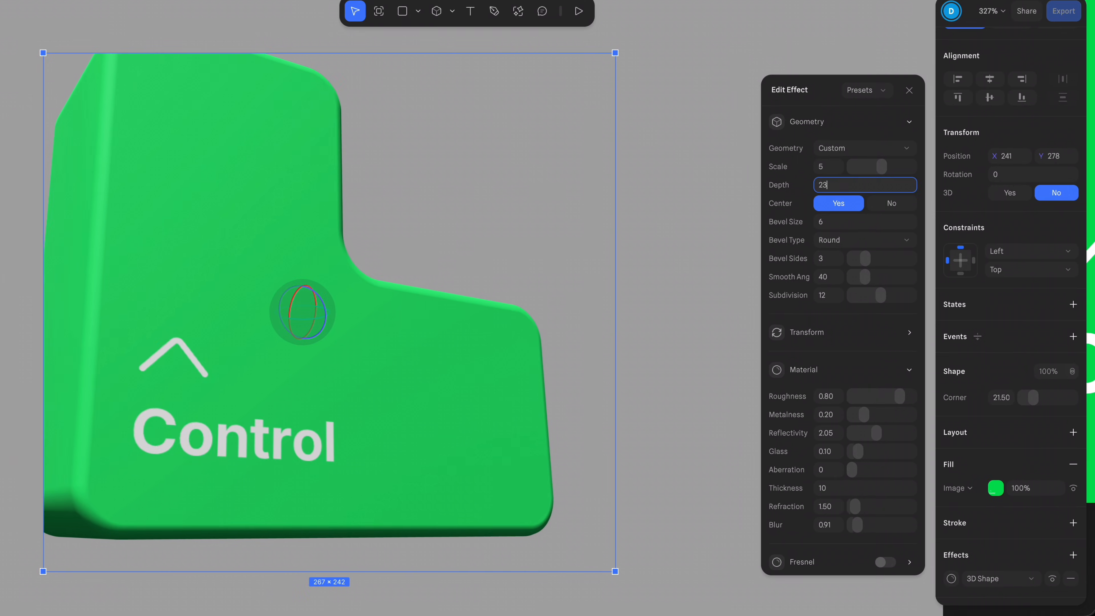
pyautogui.write('0')
pyautogui.press('Return')
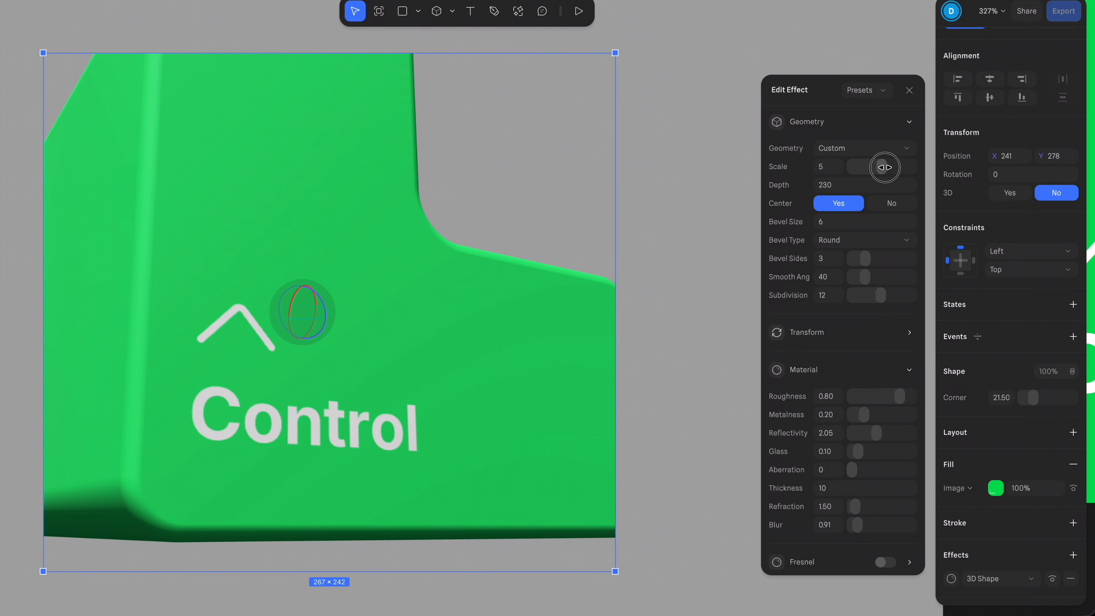
pyautogui.moveTo(882, 167); pyautogui.dragTo(871, 170)
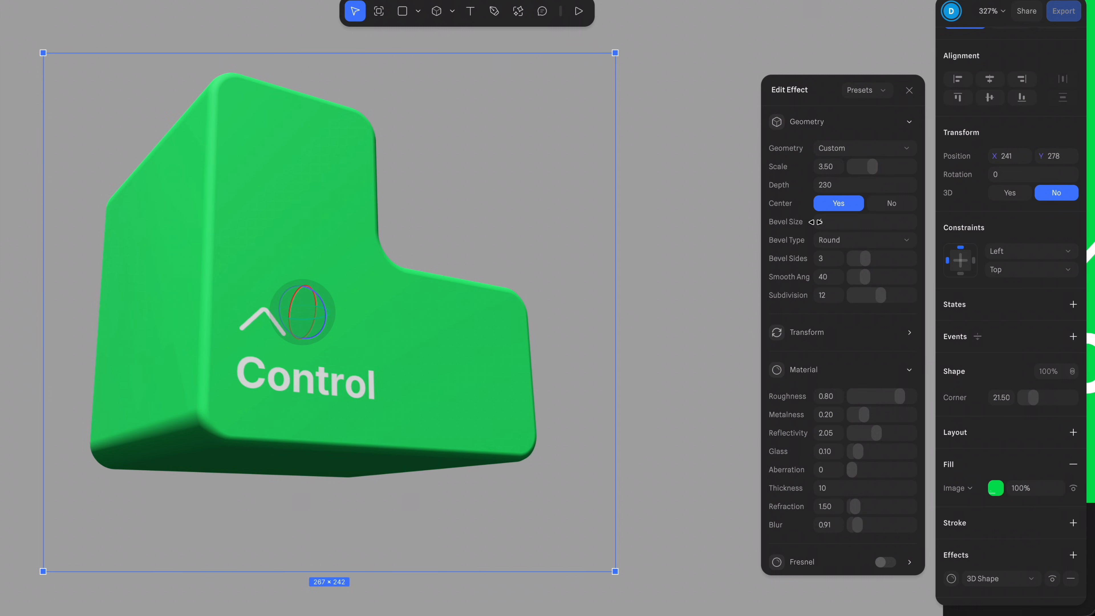
# Give the key a Flat (Rounded) bevel of size 14.30, with perspective 0 and depth 128.20.
pyautogui.moveTo(826, 222); pyautogui.dragTo(914, 222)
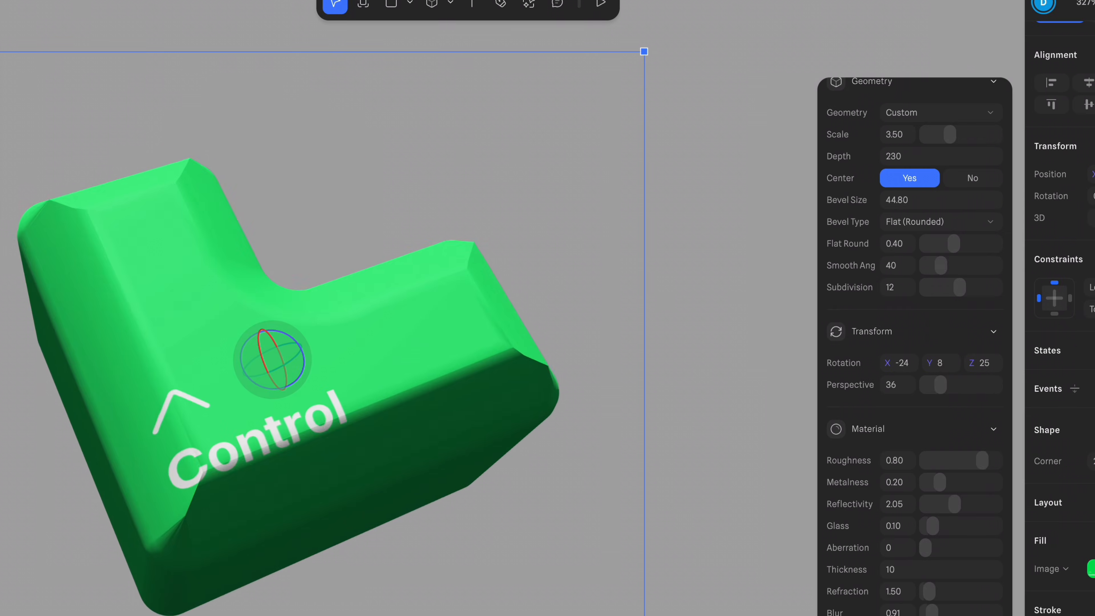
pyautogui.moveTo(846, 199); pyautogui.dragTo(832, 200)
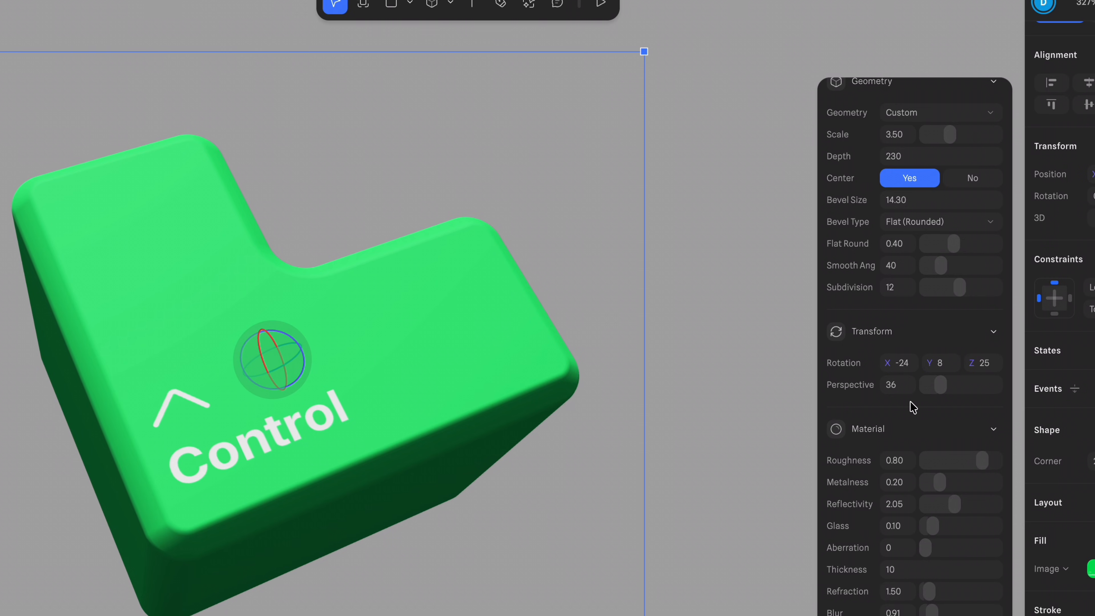
pyautogui.moveTo(939, 385); pyautogui.dragTo(873, 391)
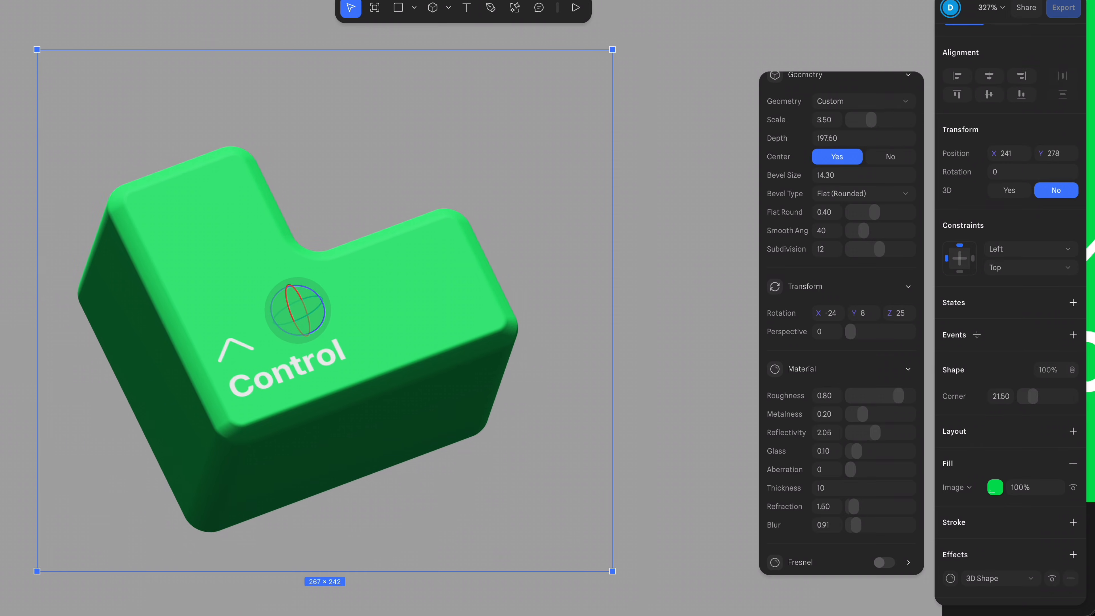
pyautogui.moveTo(893, 156); pyautogui.dragTo(842, 138)
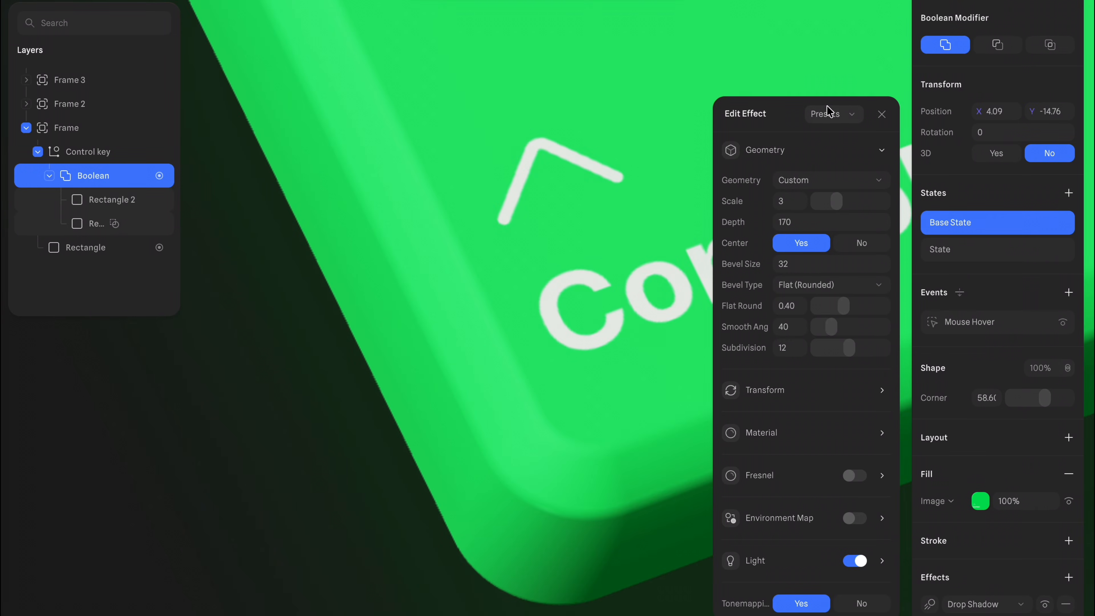
# Try out several of the 3D effect's material presets on the key.
pyautogui.click(829, 113)
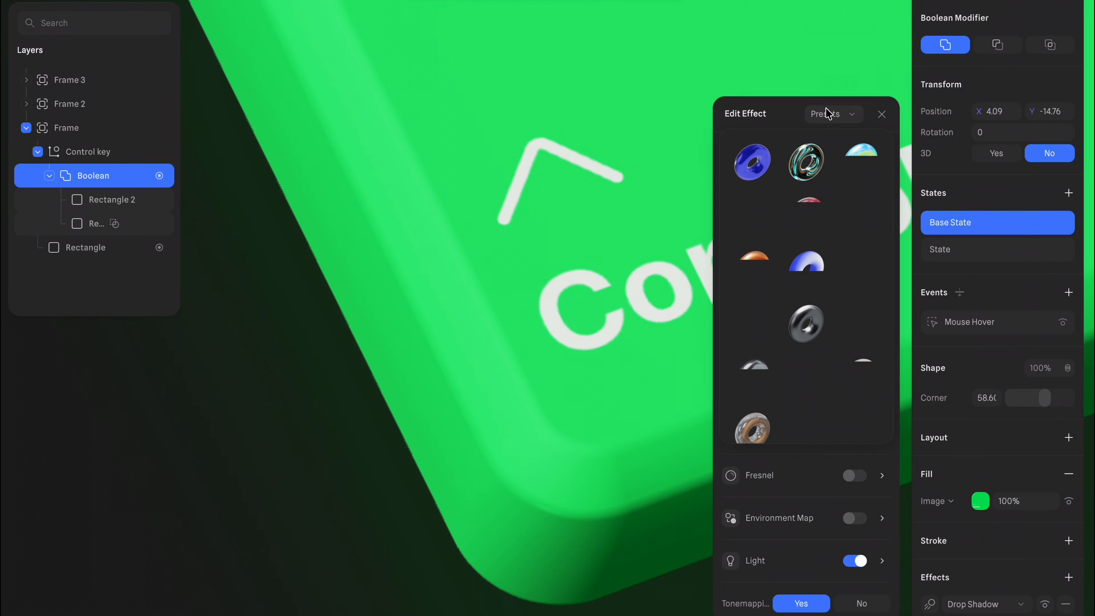
pyautogui.click(797, 165)
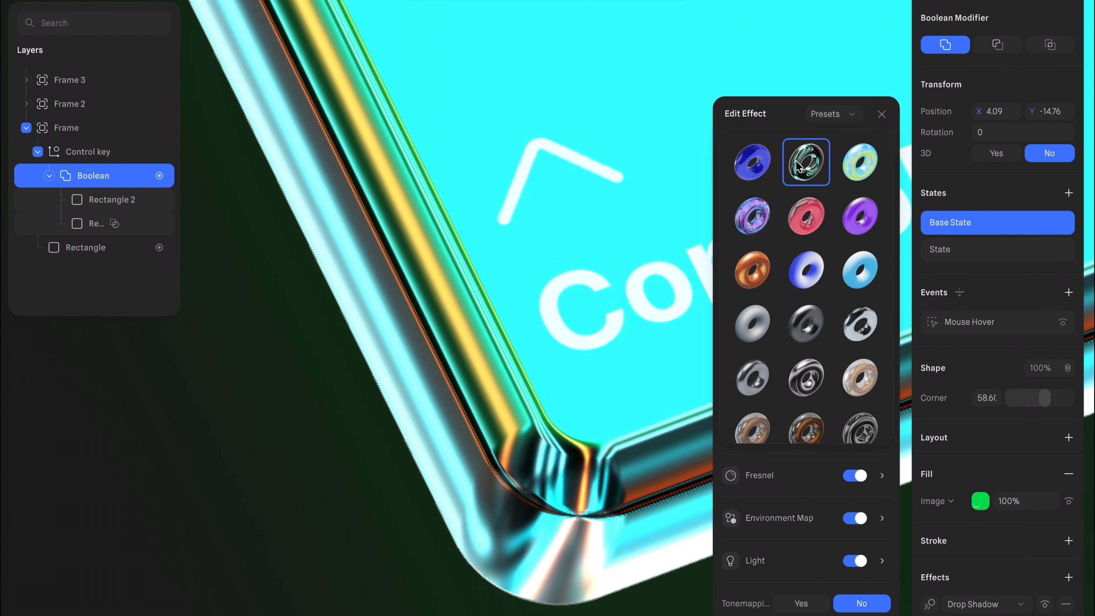
pyautogui.click(754, 168)
pyautogui.click(808, 325)
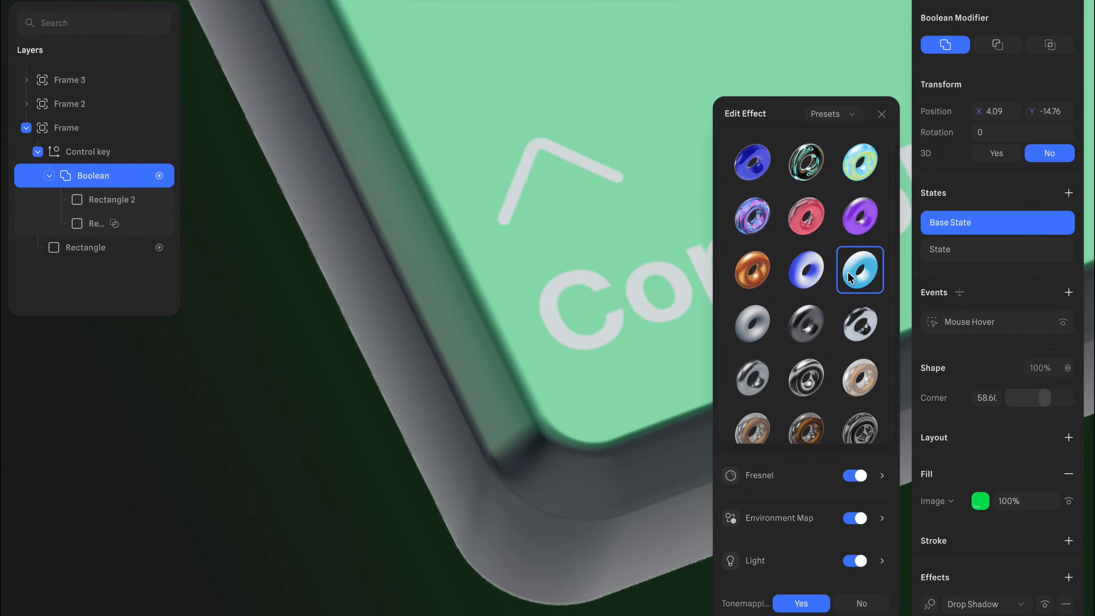
pyautogui.click(861, 269)
pyautogui.click(807, 269)
pyautogui.scroll(-3, 821, 378)
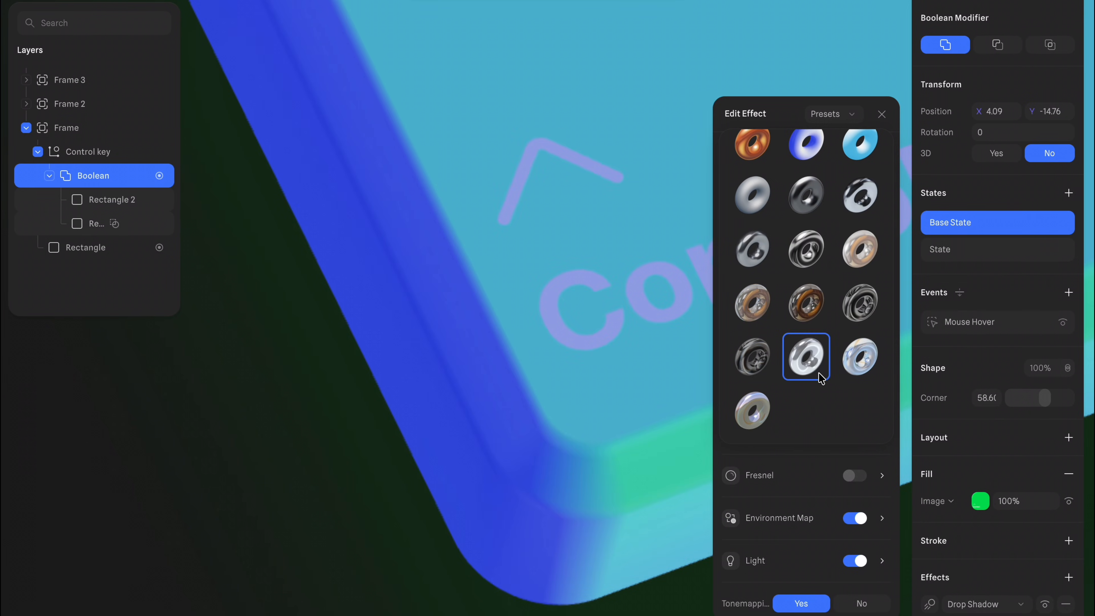
pyautogui.click(808, 302)
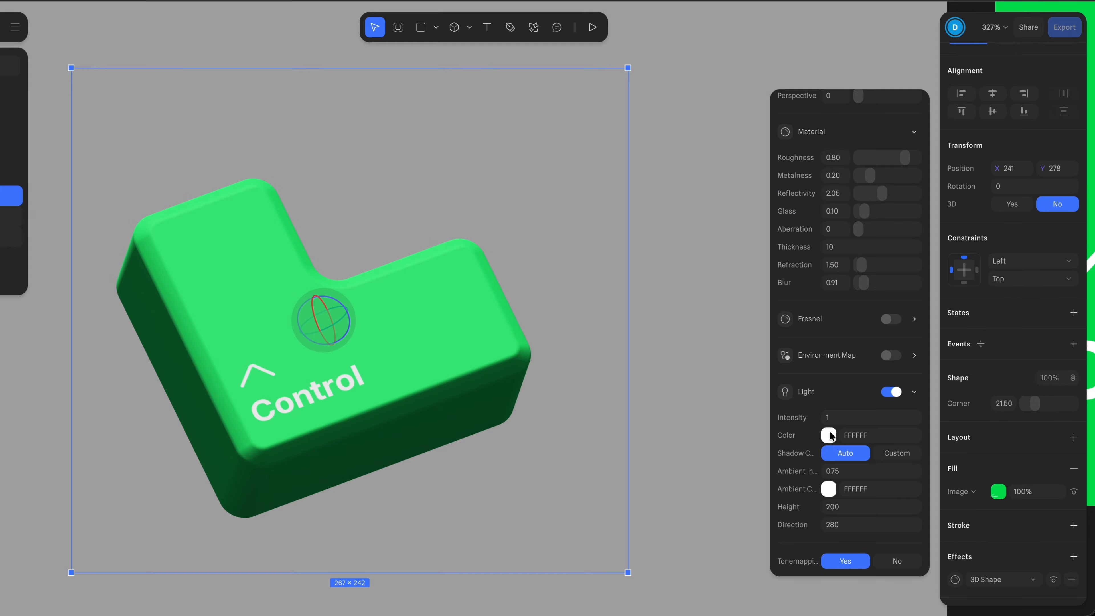
# Switch the 3D light's shadow color to custom and set it to the dark green 022200.
pyautogui.click(891, 458)
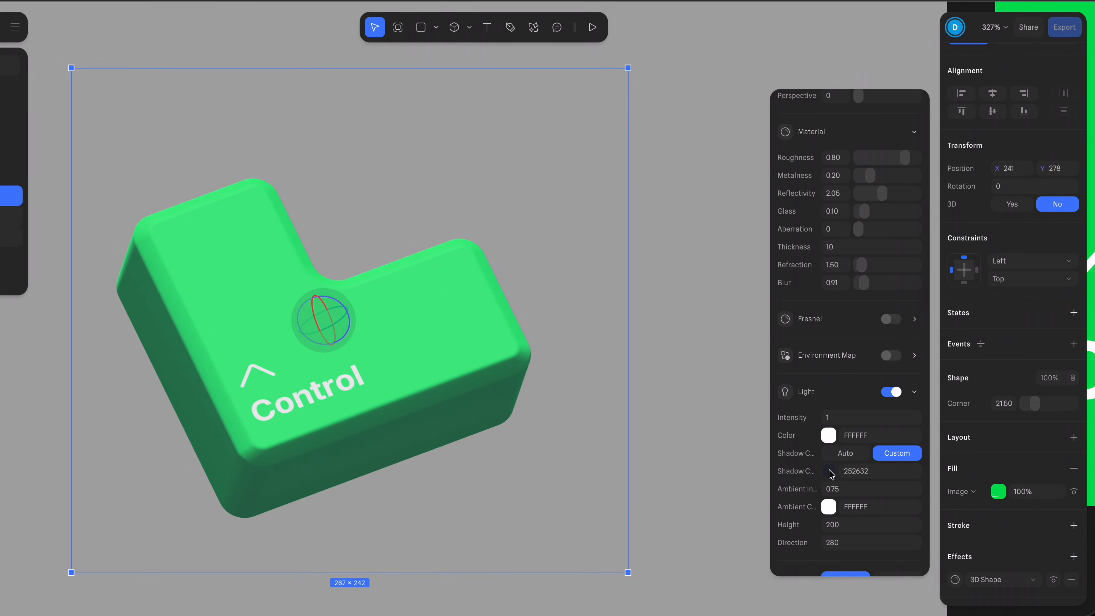
pyautogui.click(829, 471)
pyautogui.moveTo(835, 421); pyautogui.dragTo(843, 420)
pyautogui.moveTo(905, 354); pyautogui.dragTo(916, 383)
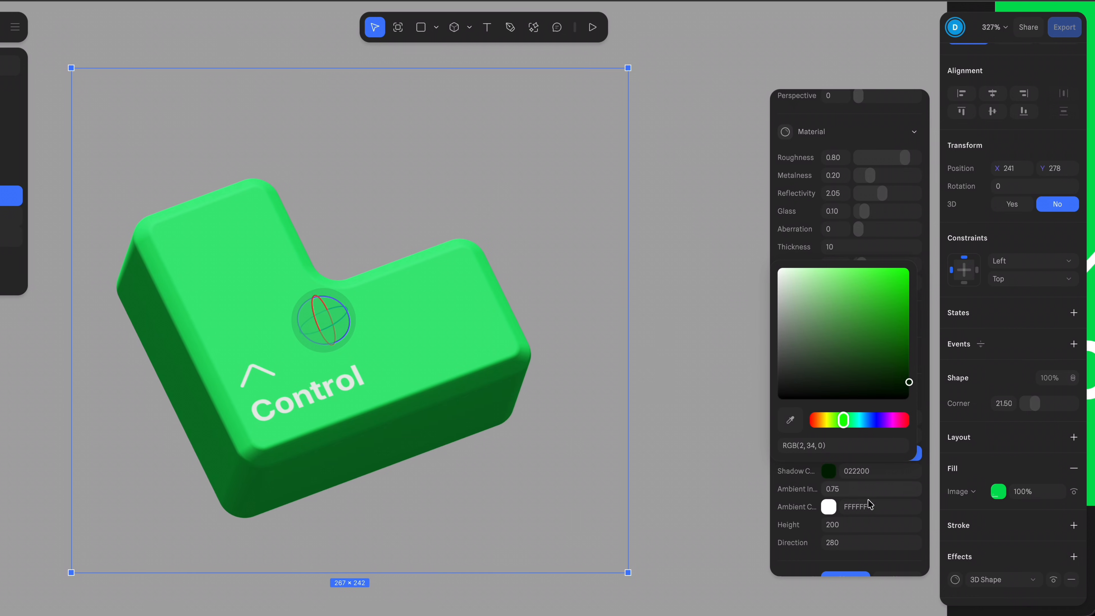
# Set the light's height to 242 and its direction to 300, fine-tuning the direction by eye.
pyautogui.click(857, 526)
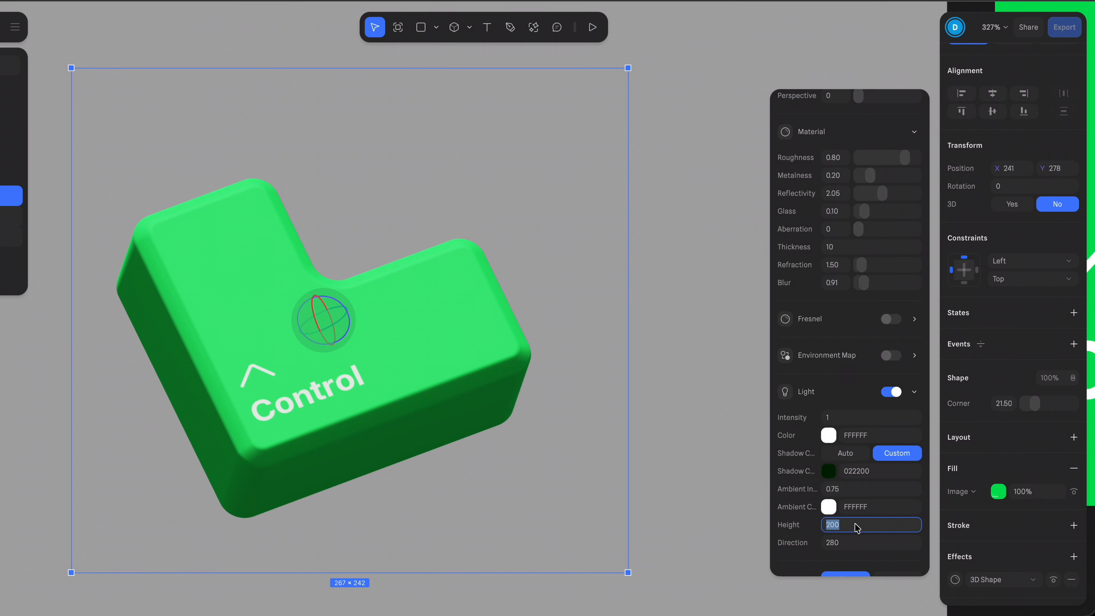
pyautogui.write('242')
pyautogui.click(852, 544)
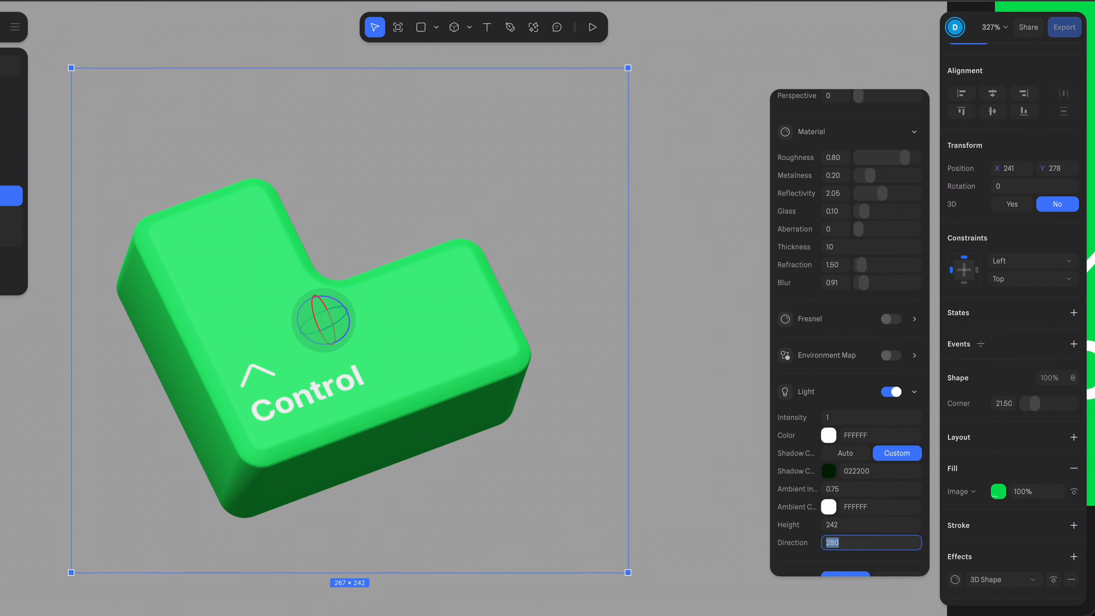
pyautogui.write('300')
pyautogui.press('Return')
pyautogui.moveTo(822, 547); pyautogui.dragTo(864, 547)
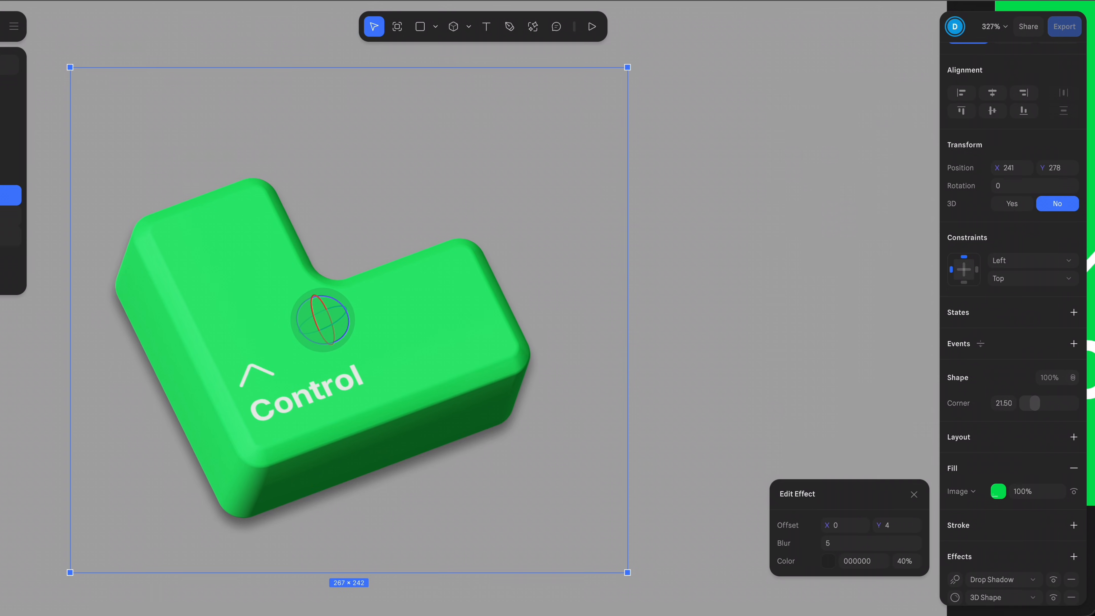
# Give the key's drop shadow a Y offset of 83, a blur of 58 and a dark green color.
pyautogui.moveTo(878, 526); pyautogui.dragTo(839, 547)
pyautogui.click(822, 549)
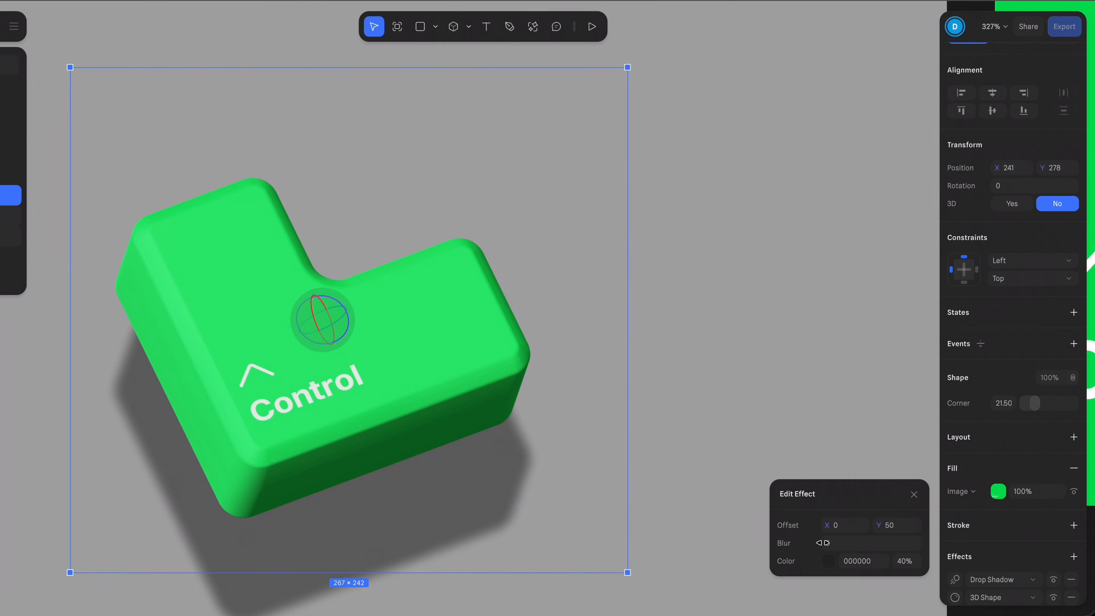
pyautogui.moveTo(823, 543); pyautogui.dragTo(906, 528)
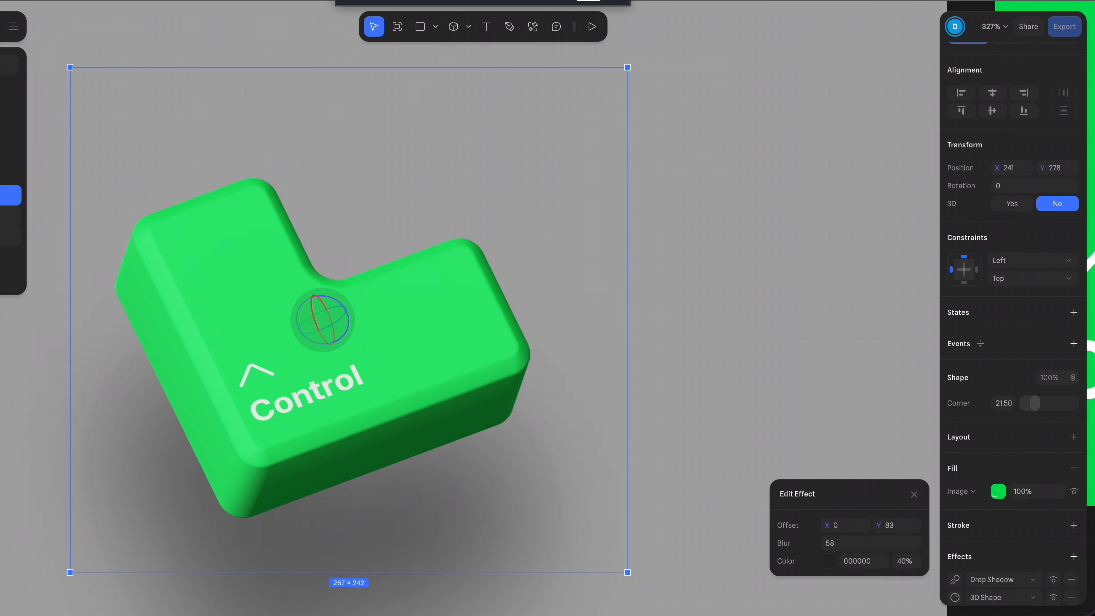
pyautogui.click(827, 560)
pyautogui.click(850, 499)
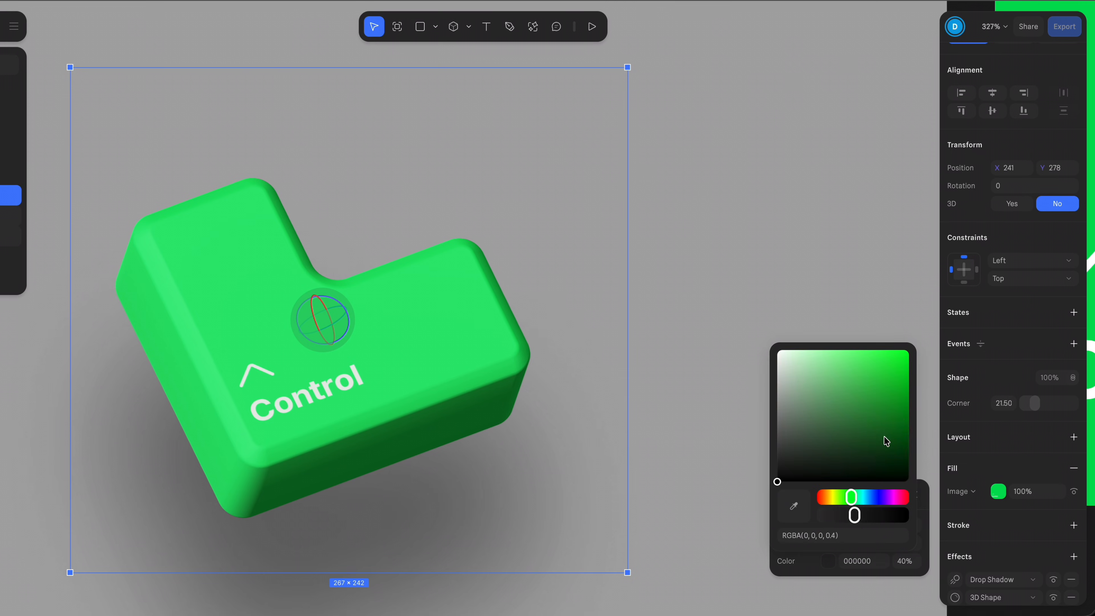
pyautogui.moveTo(886, 441); pyautogui.dragTo(914, 442)
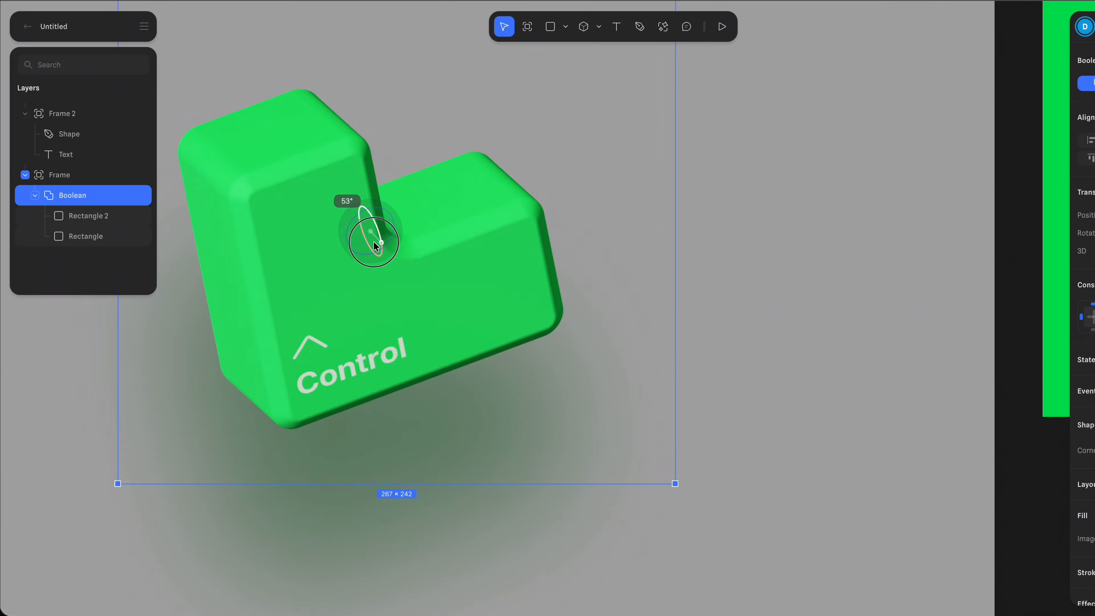
# Try tilting the key around one axis with its 3D rotation control.
pyautogui.moveTo(374, 241)
pyautogui.mouseDown()
pyautogui.moveTo(389, 241)
pyautogui.moveTo(381, 245)
pyautogui.mouseUp()
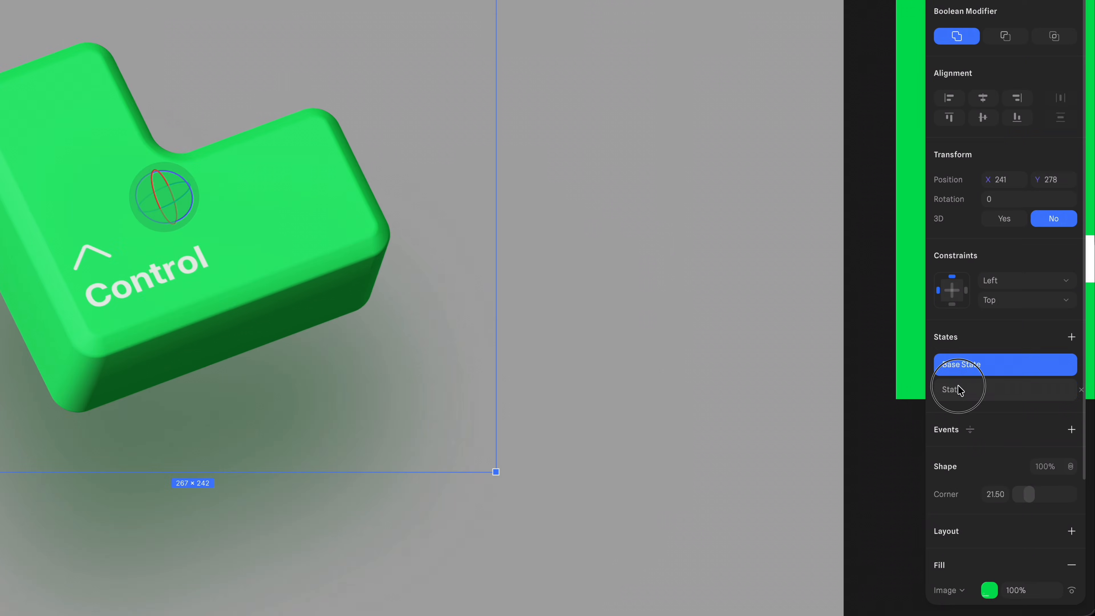
# In the key's second state, reduce the 3D shape's depth to 58.20.
pyautogui.click(959, 387)
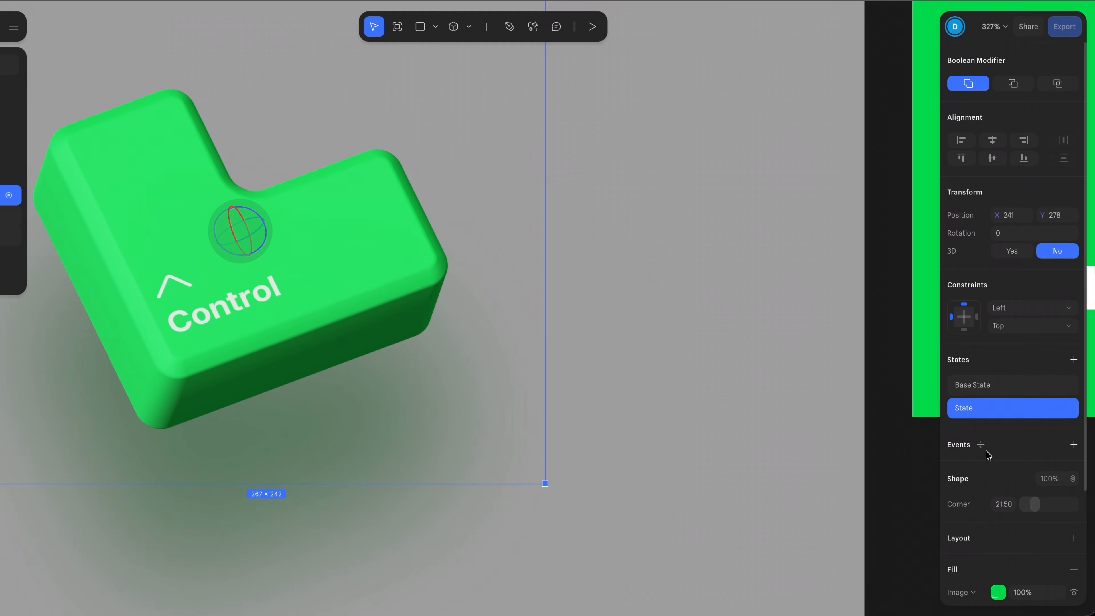
pyautogui.scroll(-3, 980, 443)
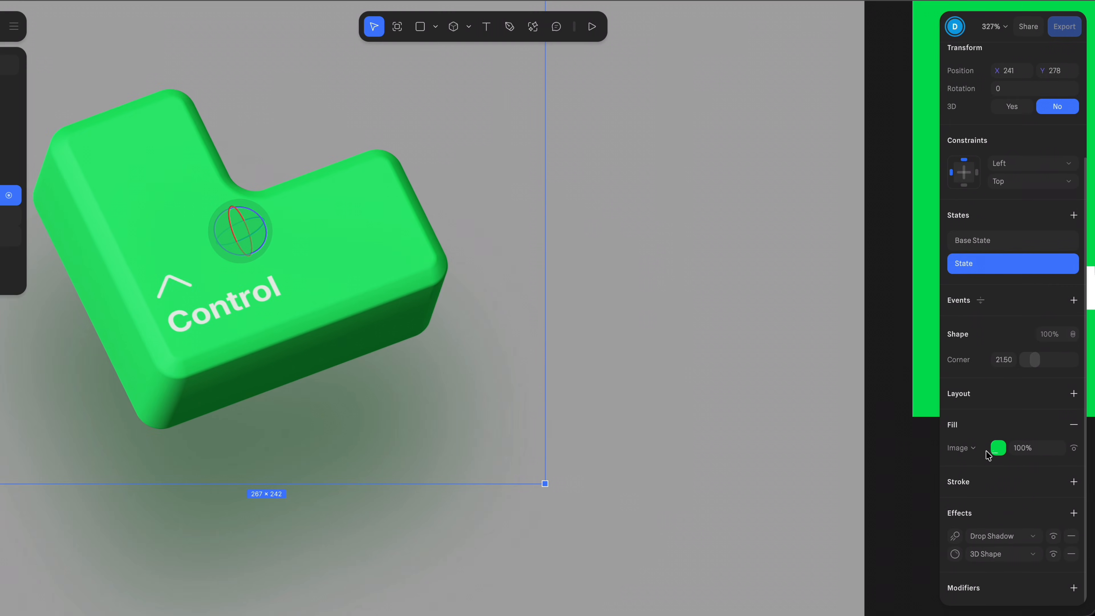
pyautogui.click(956, 554)
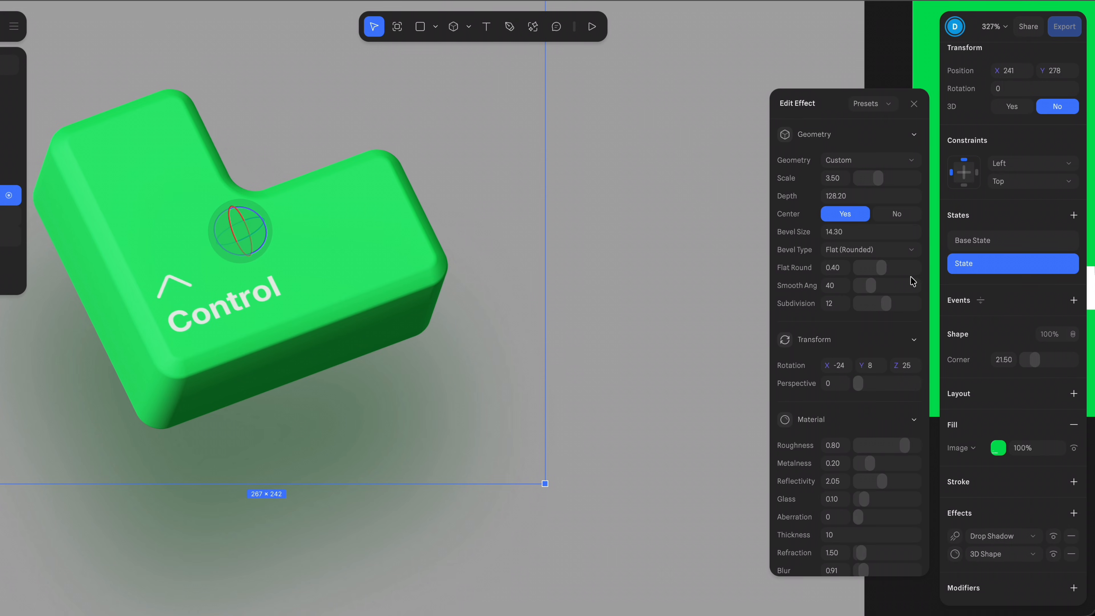
pyautogui.click(823, 195)
pyautogui.write('72.10')
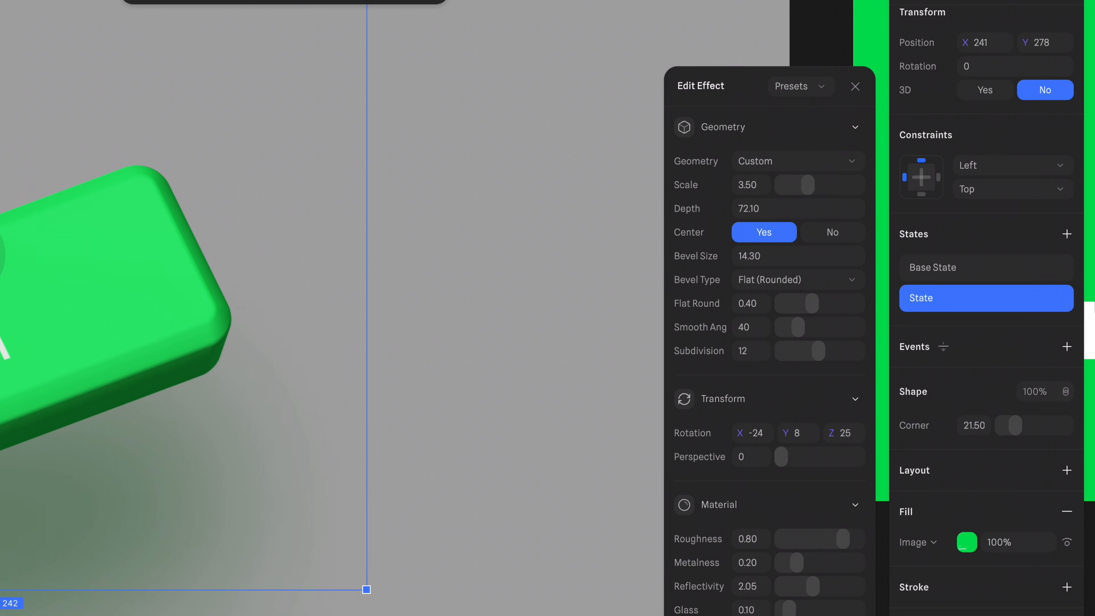
pyautogui.moveTo(766, 208); pyautogui.dragTo(735, 208)
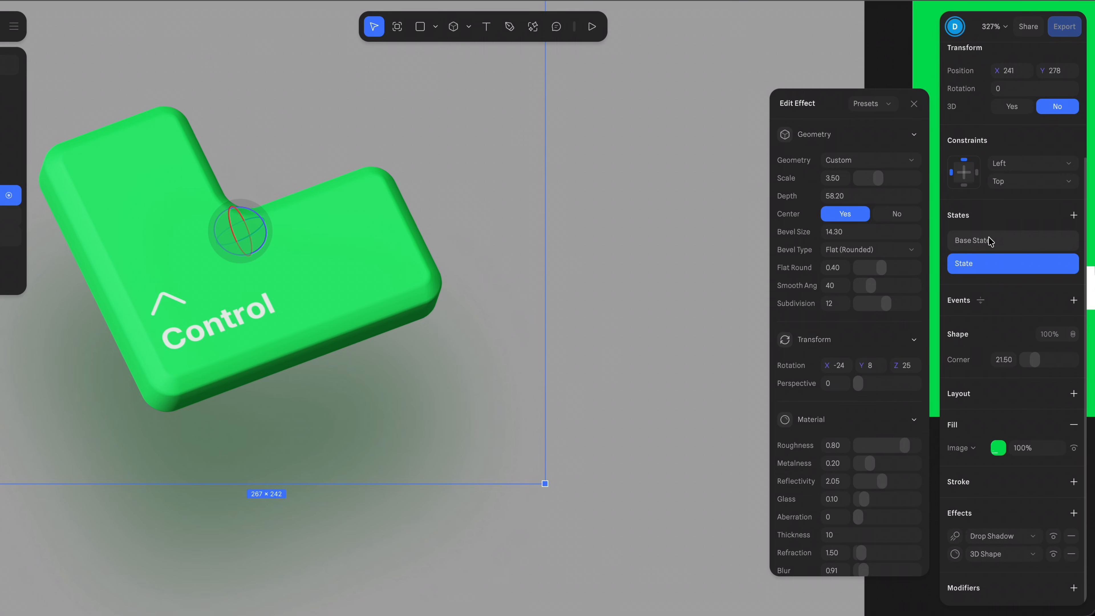
# Switch repeatedly between the base state and the second state to compare the key's raised and pressed looks.
pyautogui.click(990, 241)
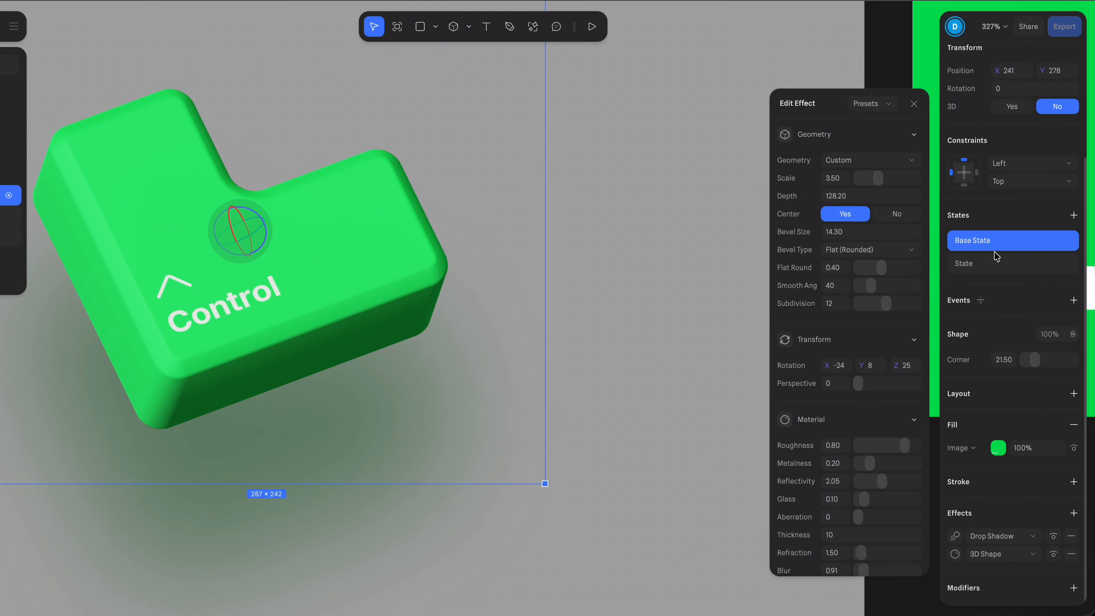
pyautogui.click(1006, 265)
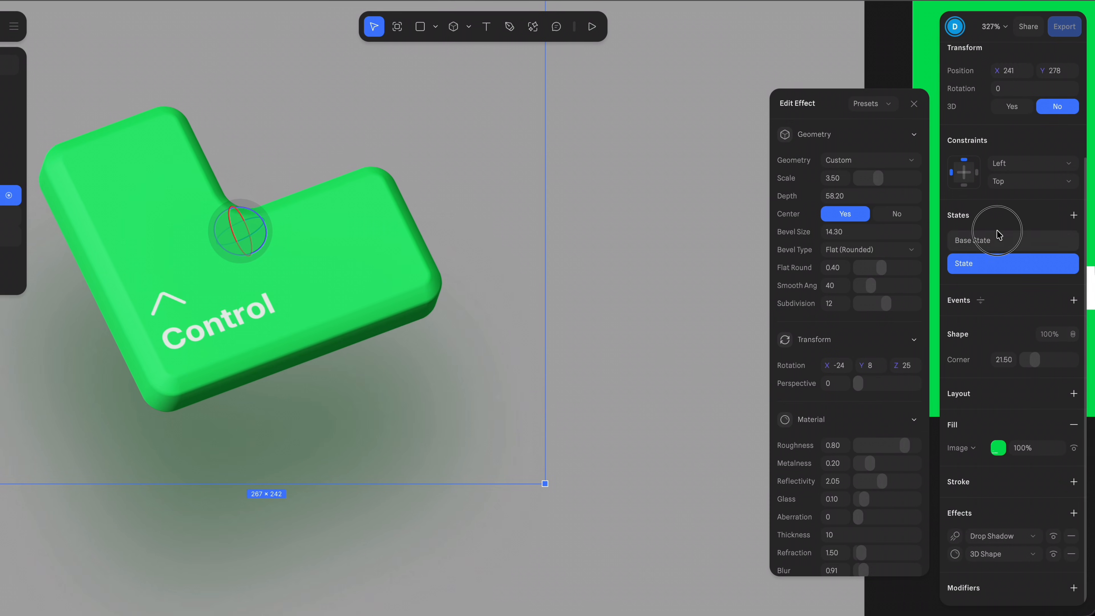
pyautogui.click(1002, 240)
pyautogui.click(1008, 263)
pyautogui.click(1007, 244)
pyautogui.click(1012, 264)
pyautogui.click(999, 241)
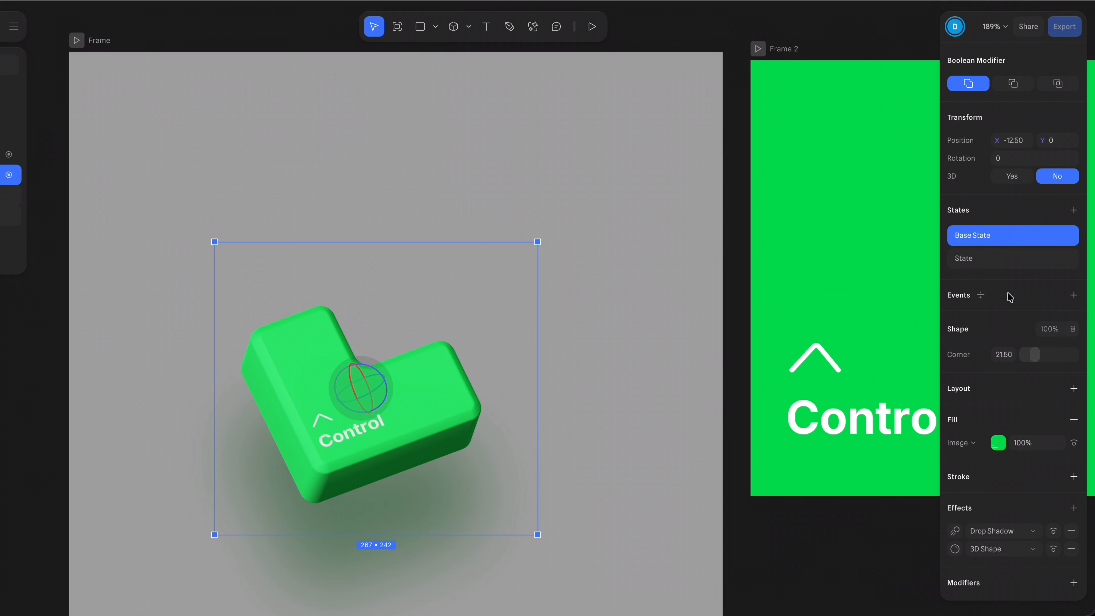
# Add an event to the key in its base state and set the event type to Mouse Press.
pyautogui.press('super+v')
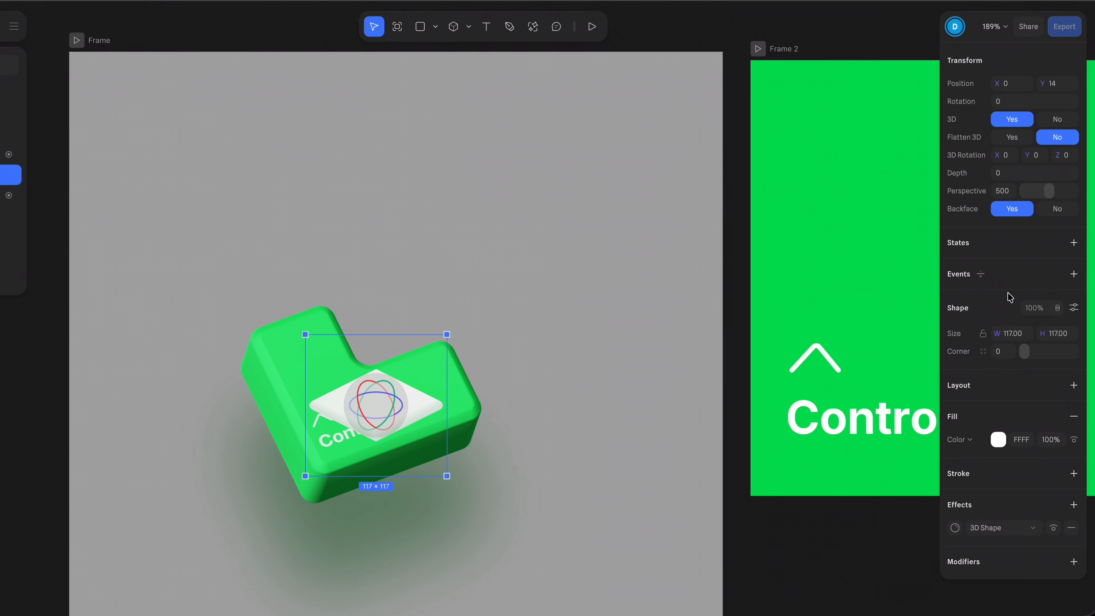
pyautogui.press('super+z')
pyautogui.click(1074, 296)
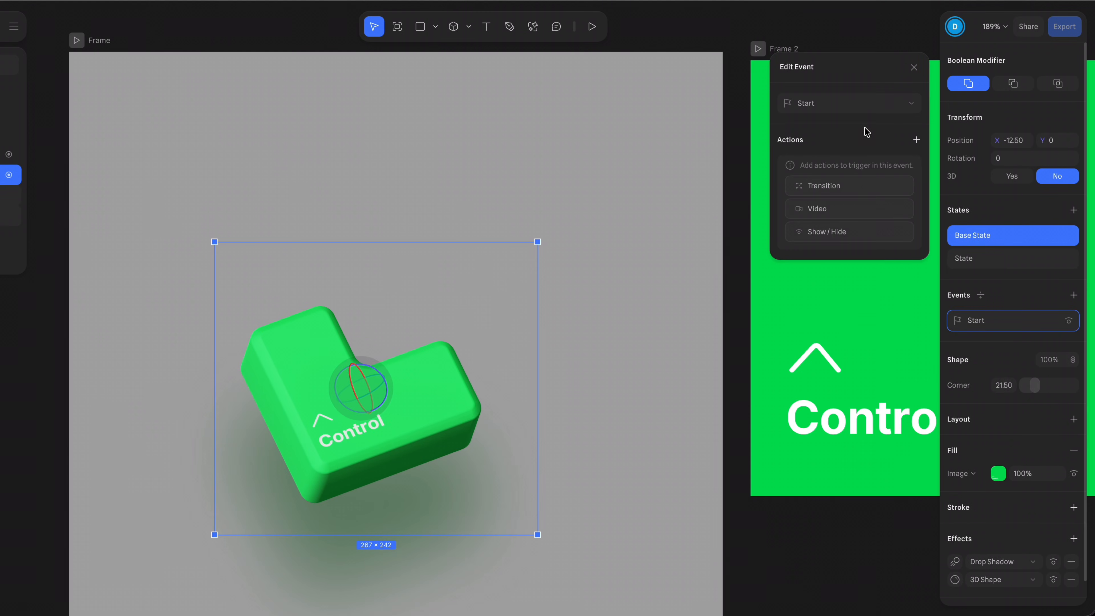
pyautogui.click(850, 105)
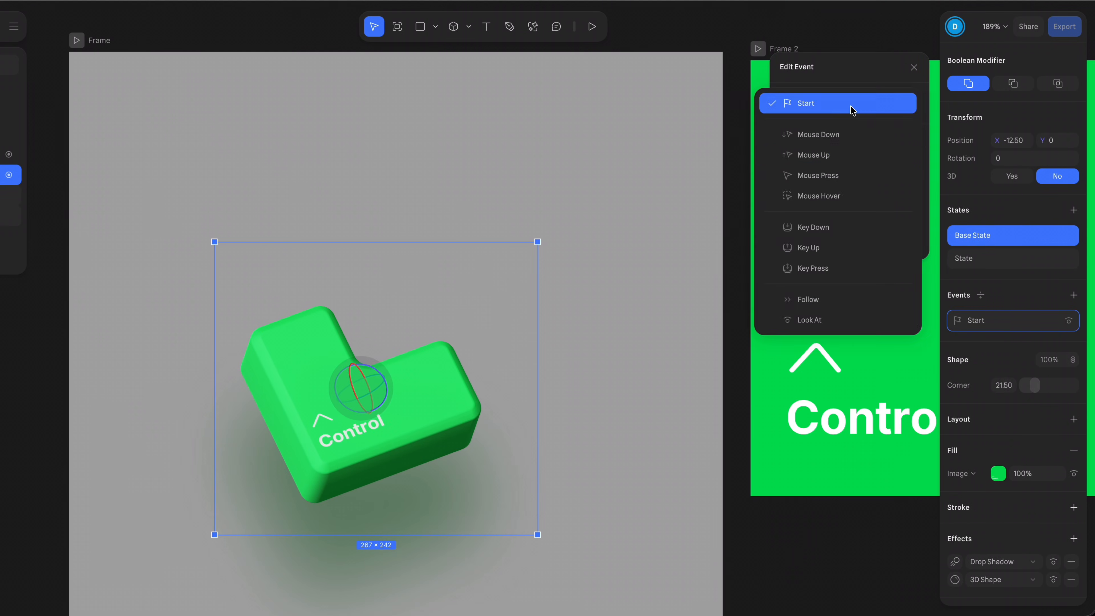
pyautogui.click(839, 174)
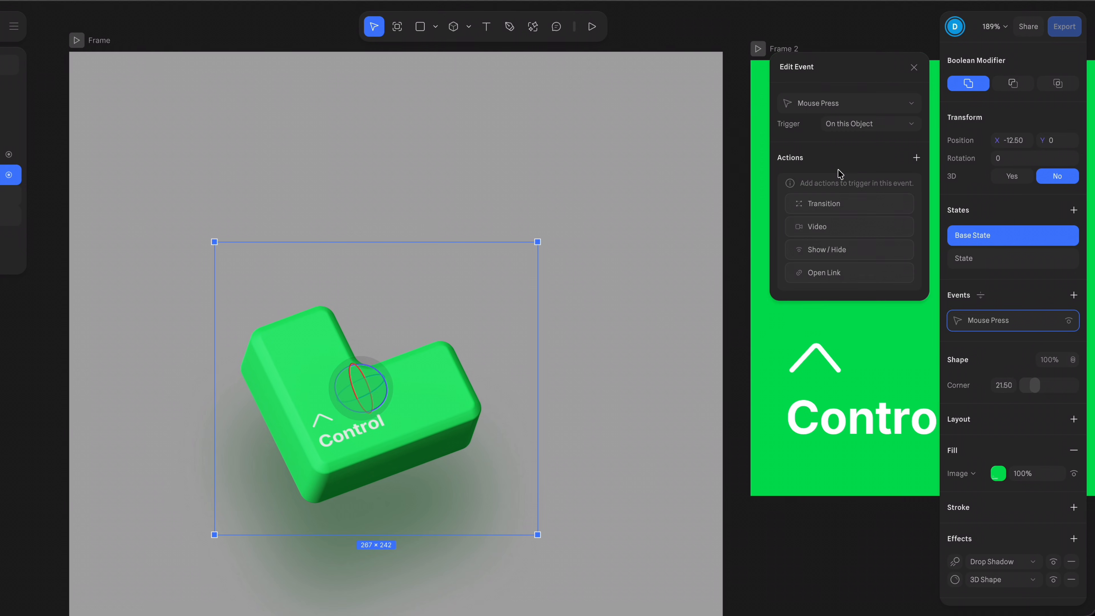
# Add a Transition action to the key's Mouse Press event, going from Base State to State.
pyautogui.click(859, 125)
pyautogui.click(849, 203)
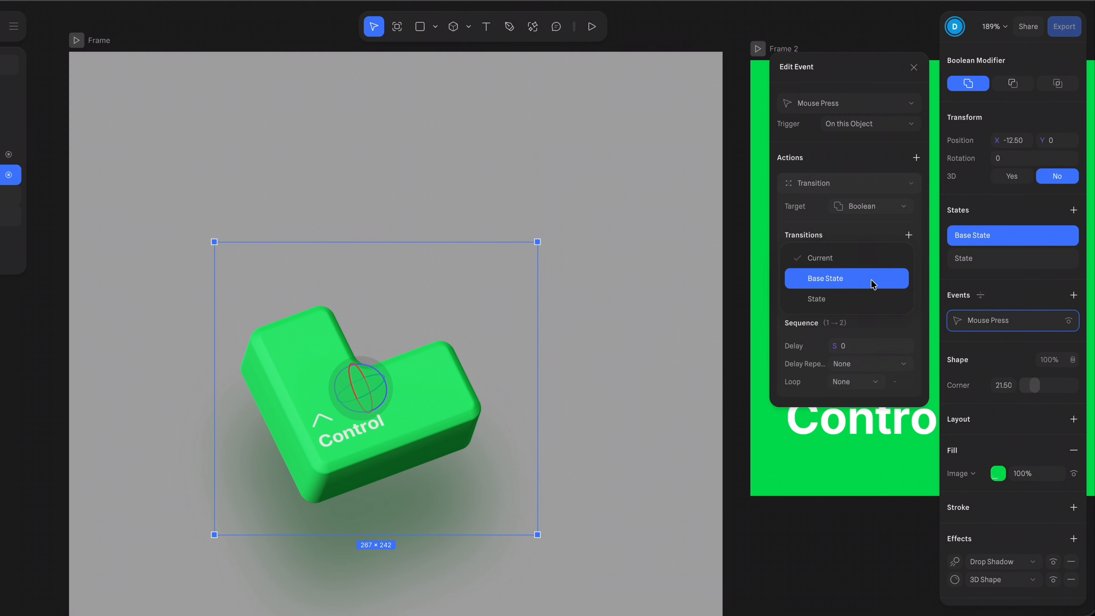
pyautogui.click(873, 297)
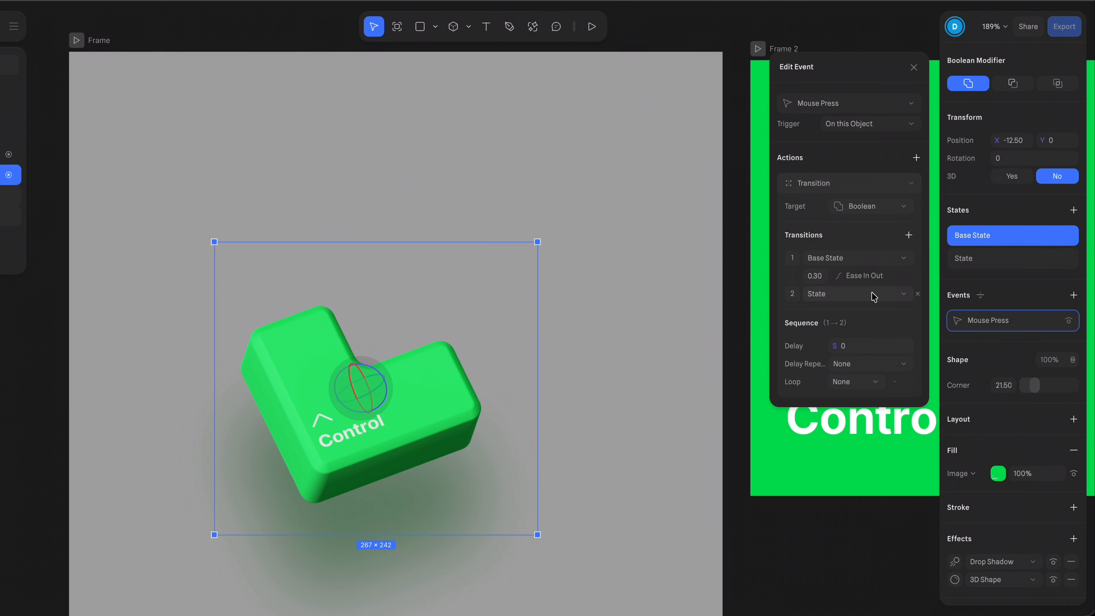
# Change the transition's easing to Spring and set its mass to 0.5.
pyautogui.click(872, 275)
pyautogui.click(867, 319)
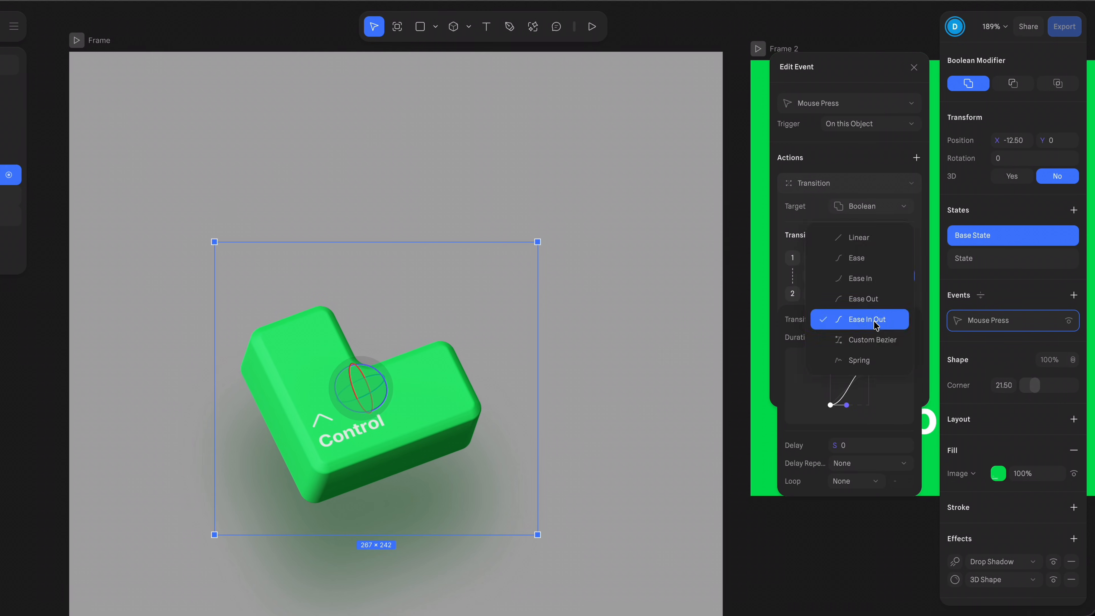
pyautogui.click(861, 357)
pyautogui.click(845, 340)
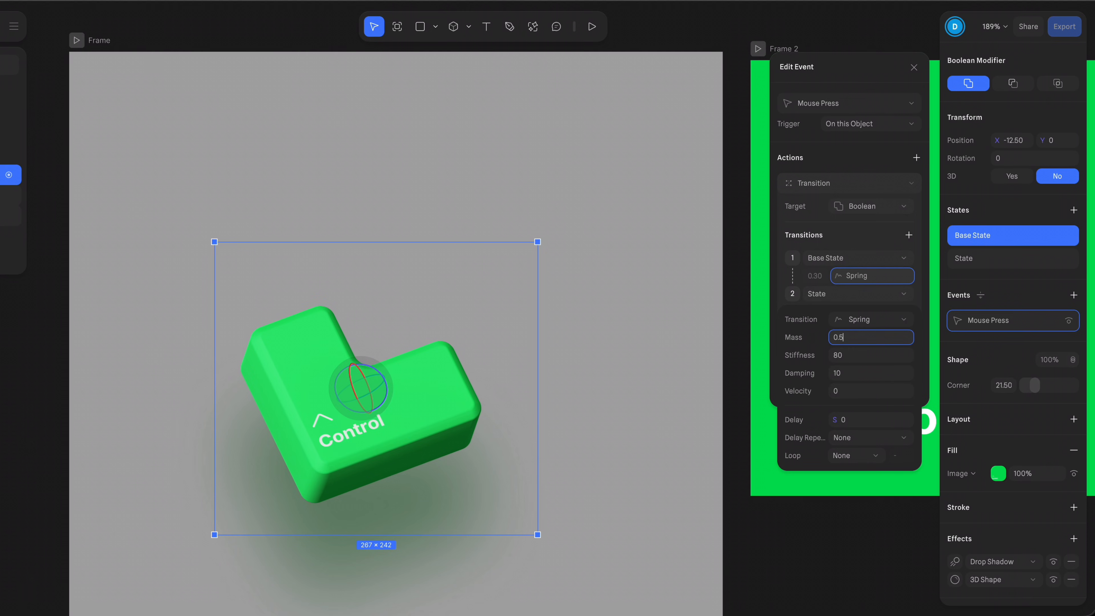
# Preview the main frame and press the Control key several times to test its spring animation.
pyautogui.click(81, 42)
pyautogui.click(374, 370)
pyautogui.click(373, 370)
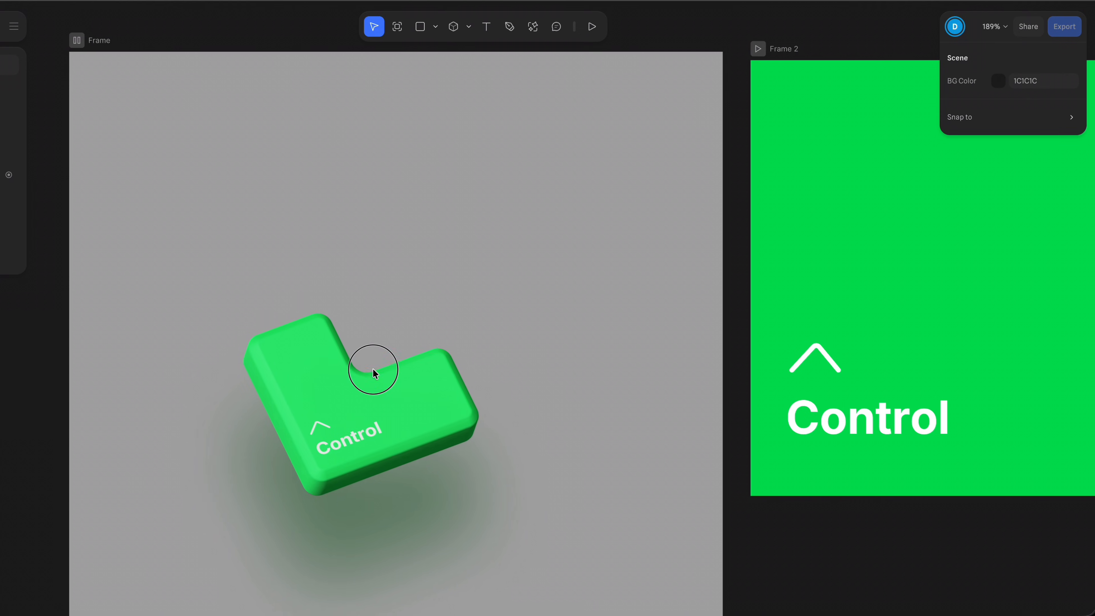
pyautogui.click(373, 368)
pyautogui.press('Escape')
# Duplicate Frame 2 directly below the original and change the copy's fill to black (RGB 0, 0, 0).
pyautogui.click(593, 175)
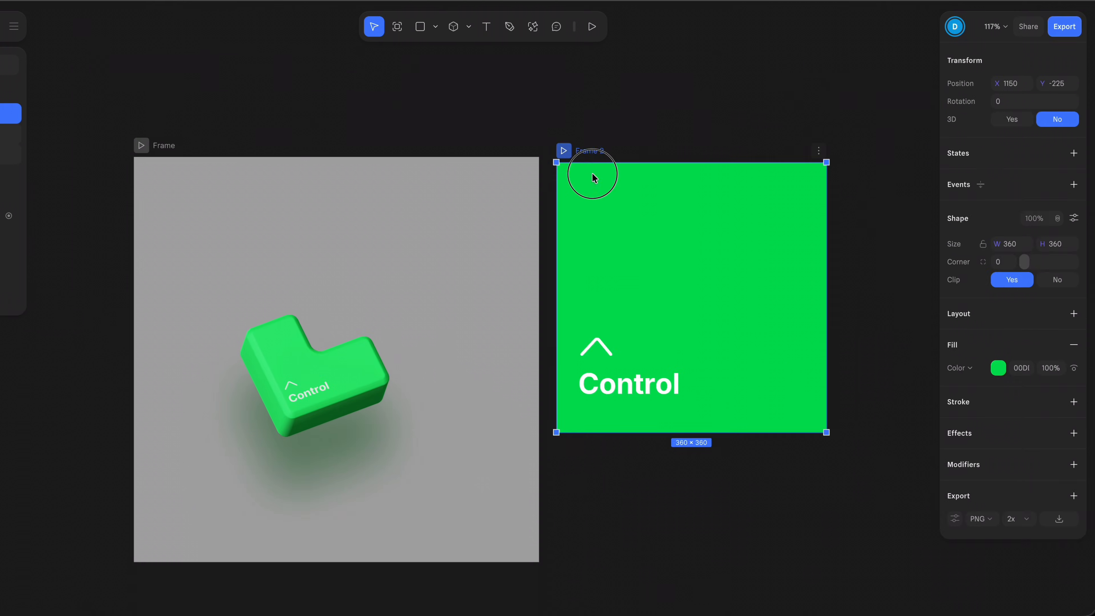
pyautogui.keyDown('alt'); pyautogui.moveTo(593, 175); pyautogui.dragTo(590, 452); pyautogui.keyUp('alt')
pyautogui.click(997, 369)
pyautogui.moveTo(996, 457); pyautogui.dragTo(940, 522)
pyautogui.scroll(-4, 804, 510)
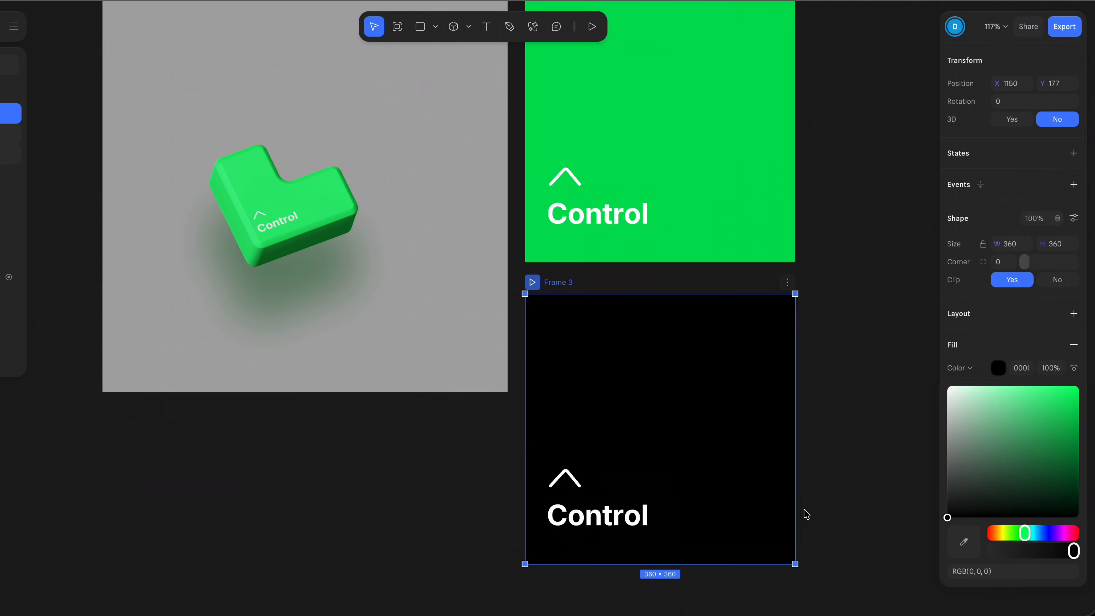
# In the black frame, delete the "Control" text and replace the caret with a ⌘ symbol at font size 200.
pyautogui.click(612, 516)
pyautogui.press('Delete')
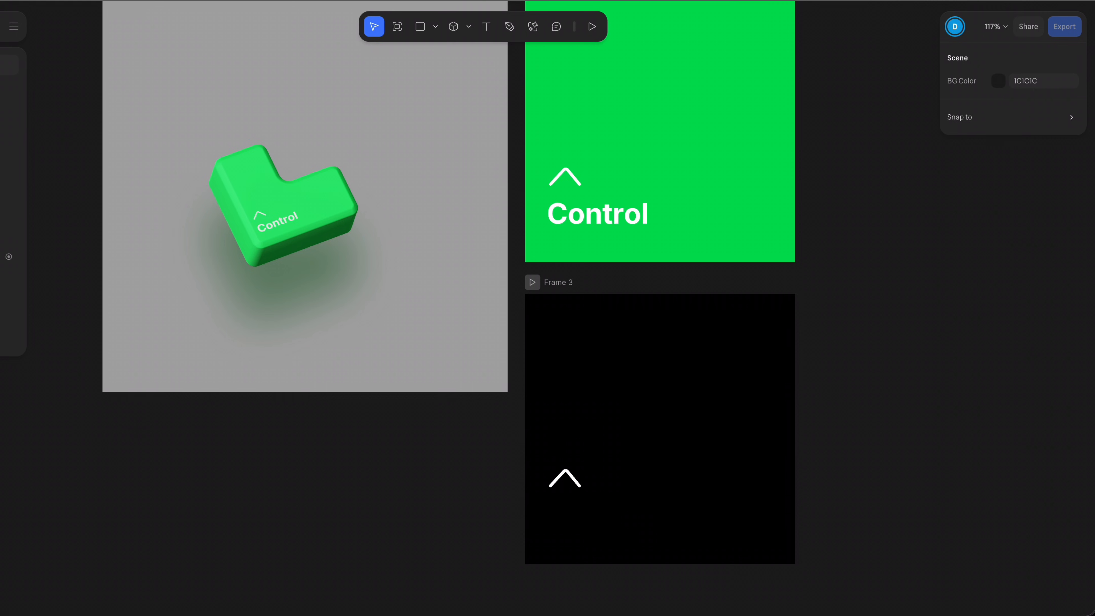
pyautogui.click(576, 453)
pyautogui.write('⌘')
pyautogui.write('200')
pyautogui.press('Return')
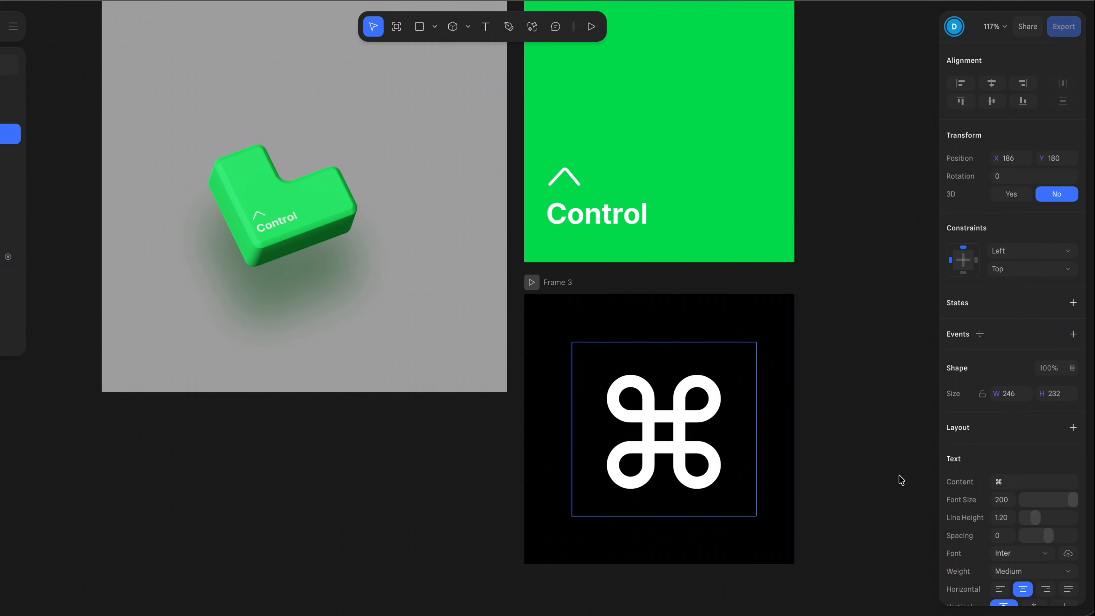
# Move the ⌘ symbol to X 188, Y 176 in the black frame and export that frame as an image.
pyautogui.click(843, 460)
pyautogui.moveTo(682, 437); pyautogui.dragTo(684, 434)
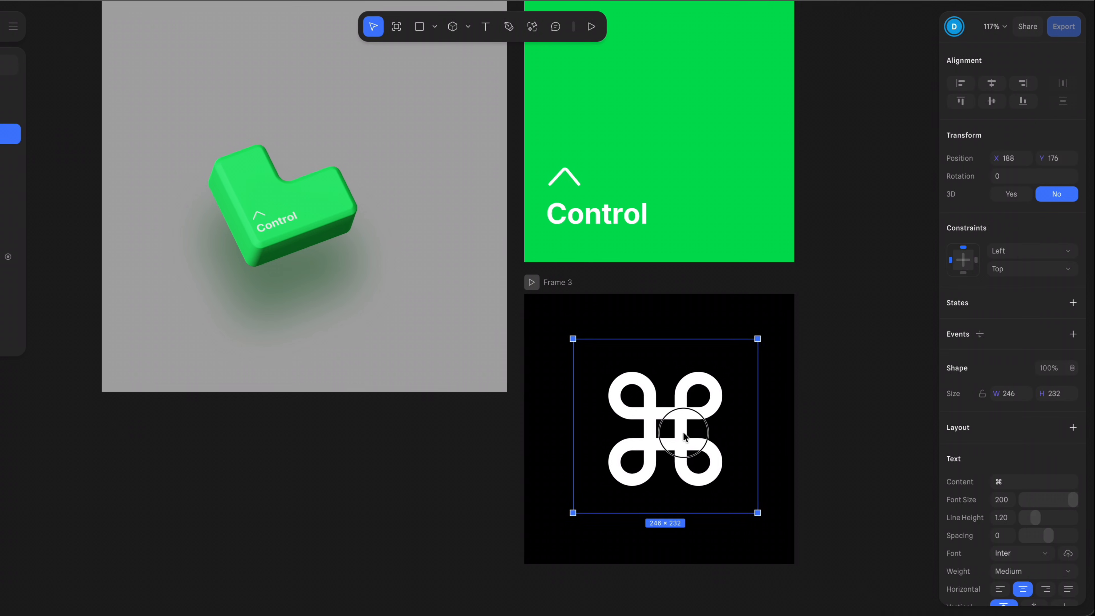
pyautogui.click(557, 283)
pyautogui.click(1073, 496)
pyautogui.click(1052, 499)
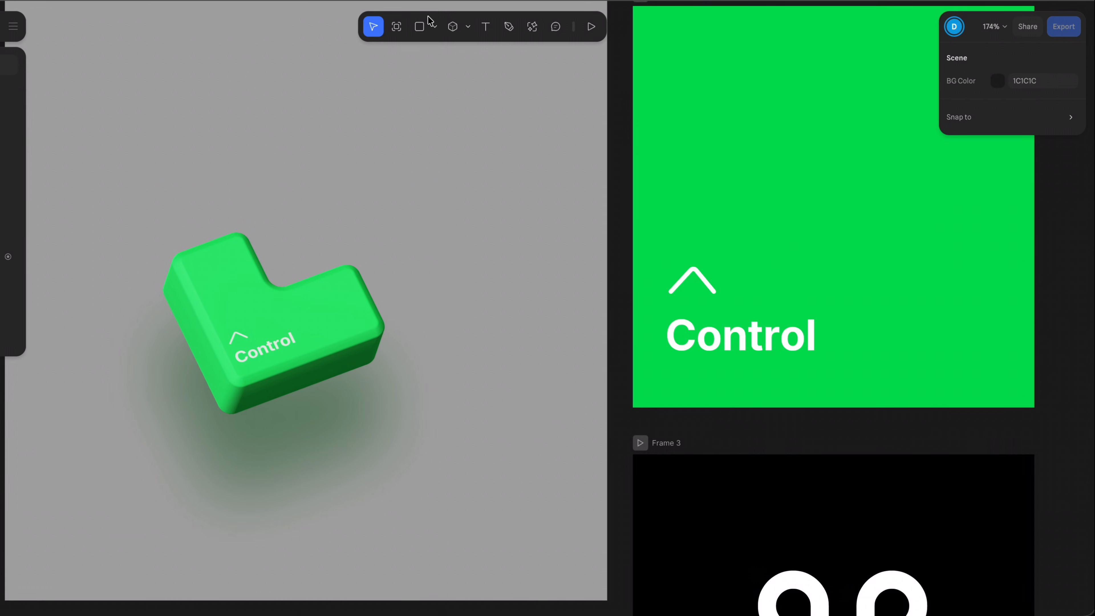
# Draw a square about 56 × 56 above the green key's notch and fill it with the ⌘ image.
pyautogui.click(419, 26)
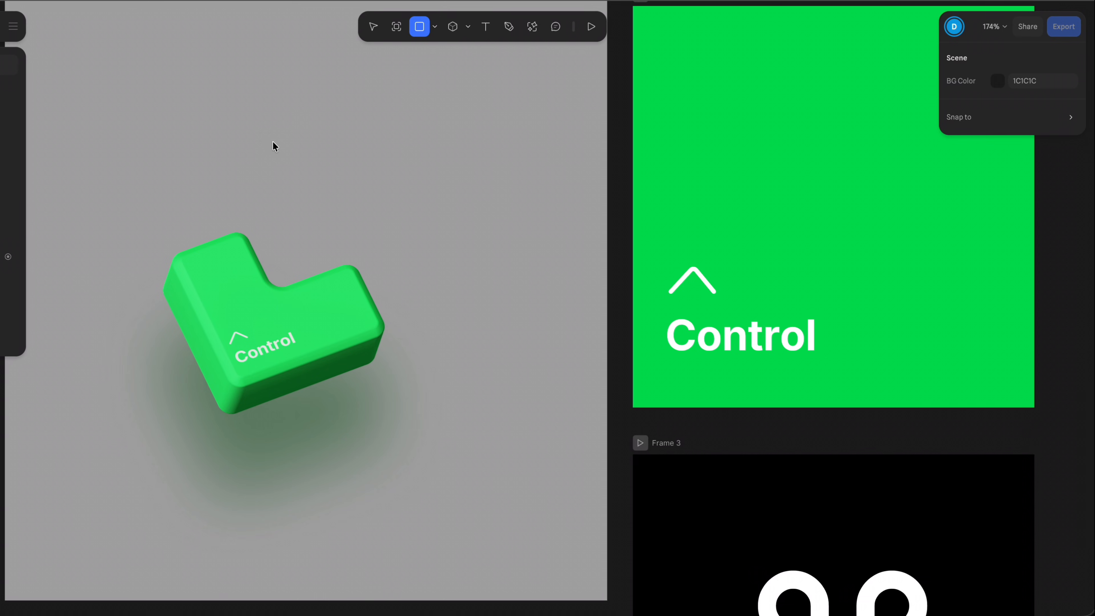
pyautogui.keyDown('shift'); pyautogui.moveTo(267, 169); pyautogui.dragTo(329, 216); pyautogui.keyUp('shift')
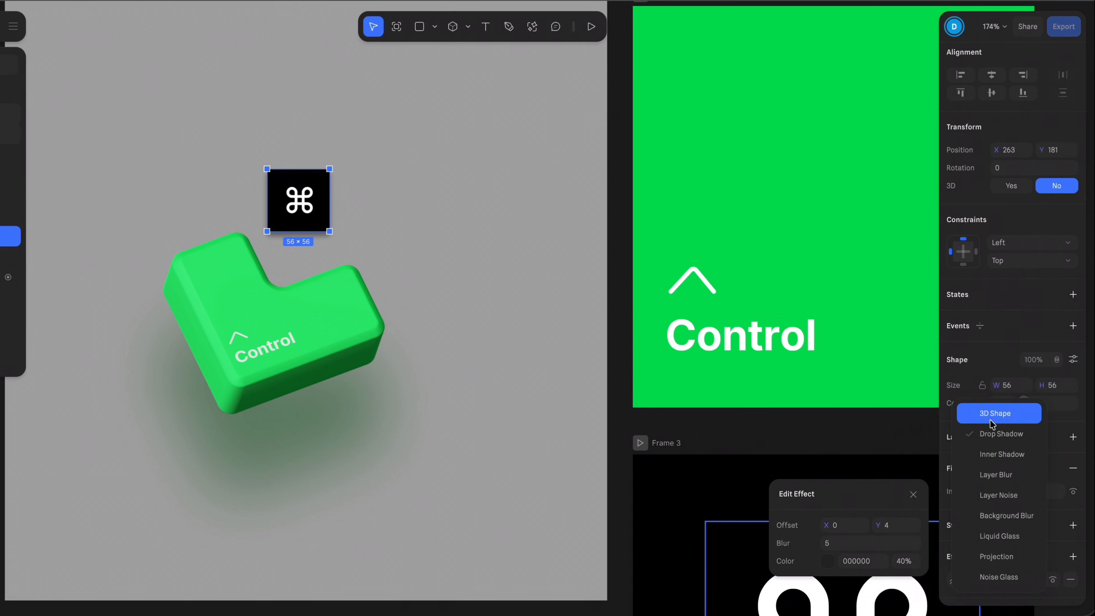
# Change the ⌘ square's effect to 3D Shape, set its scale to 3, and open its depth for editing.
pyautogui.click(992, 418)
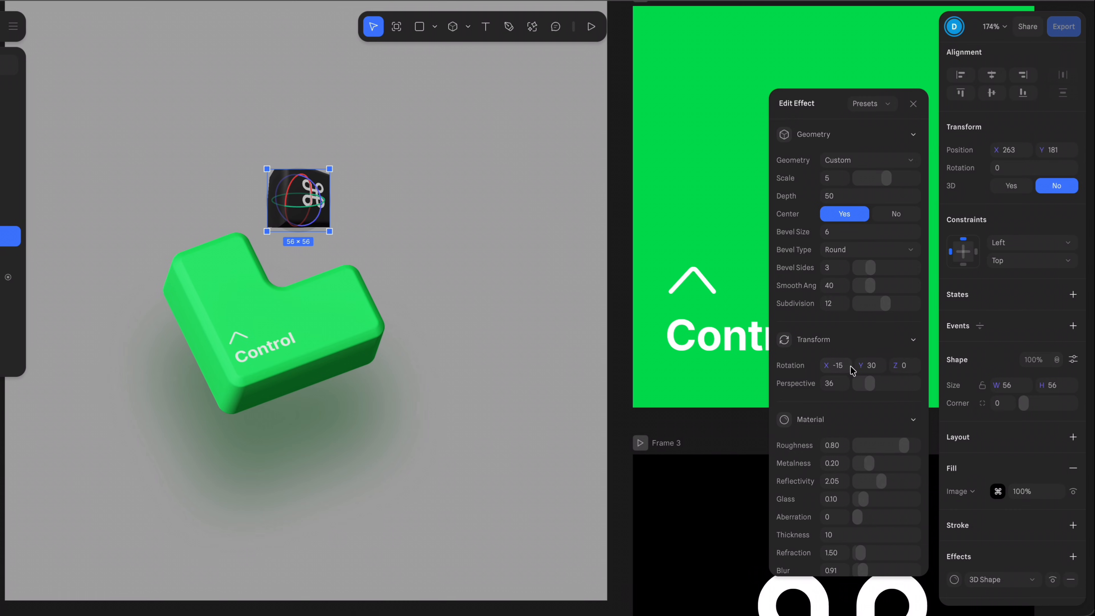
pyautogui.click(830, 179)
pyautogui.write('3')
pyautogui.click(832, 194)
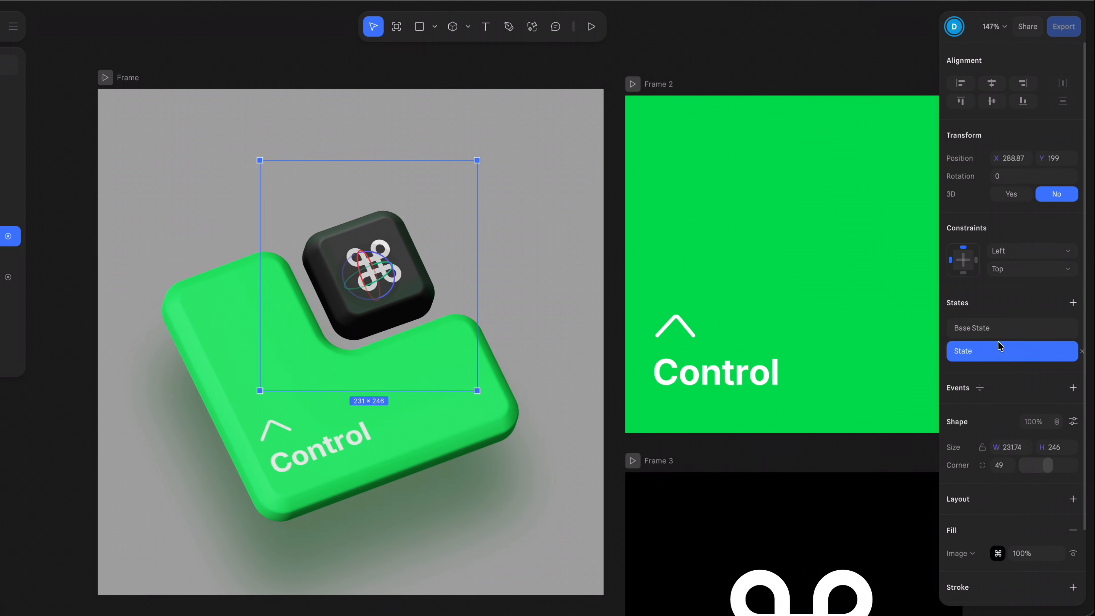
# In the ⌘ key's base state, set up a Mouse Press event with a Spring transition from Base State to State.
pyautogui.click(1000, 330)
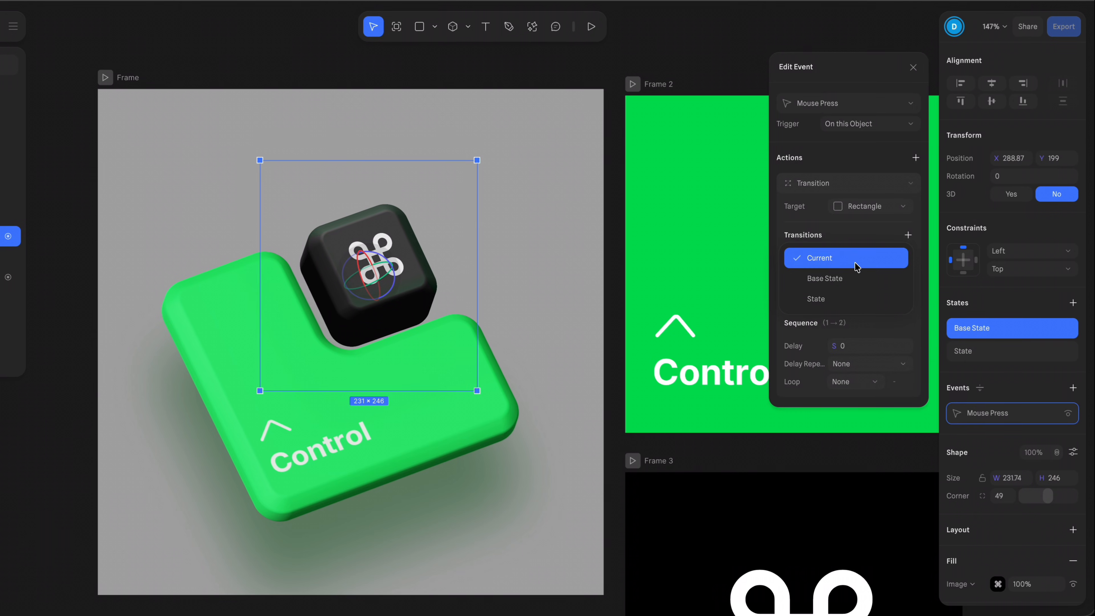
pyautogui.click(856, 278)
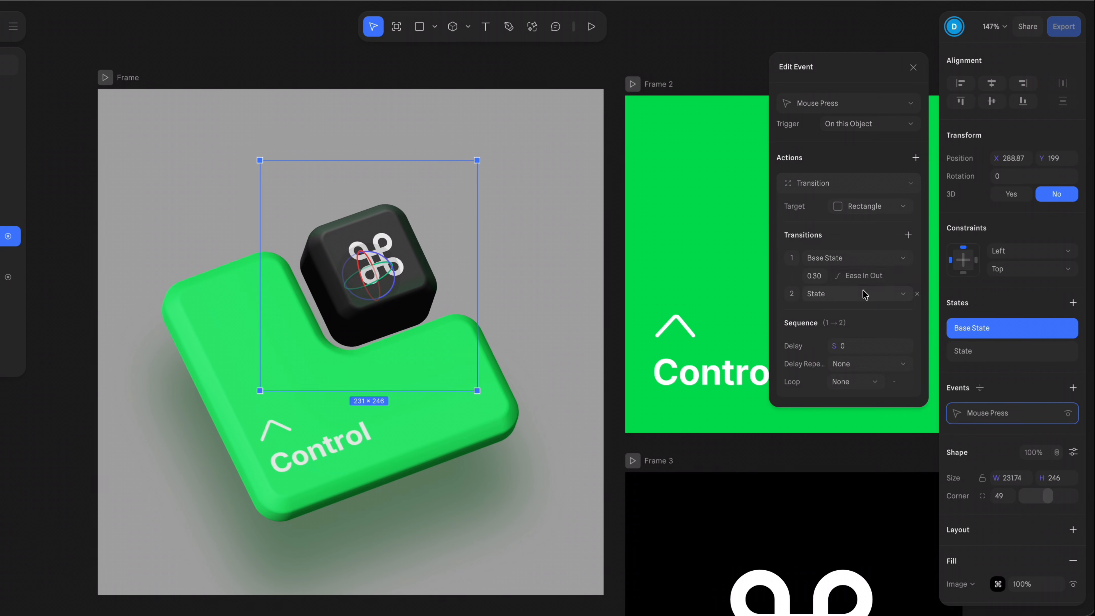
pyautogui.click(863, 293)
pyautogui.click(862, 292)
# Preview the main frame and press both the ⌘ key and the green Control key to test their animations.
pyautogui.click(106, 78)
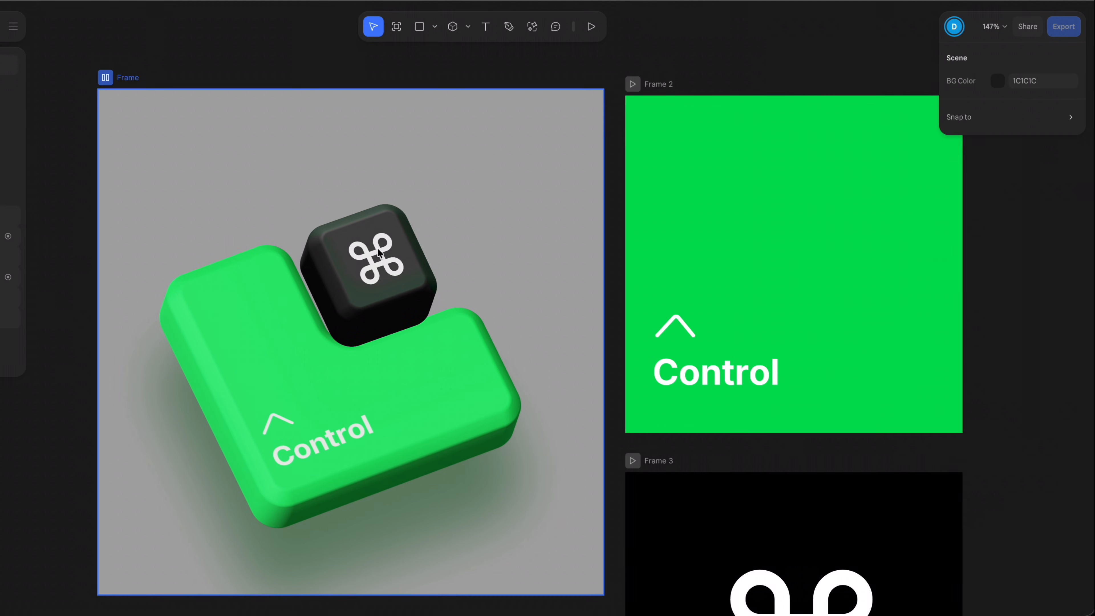
pyautogui.click(377, 249)
pyautogui.click(378, 255)
pyautogui.click(388, 378)
pyautogui.click(133, 366)
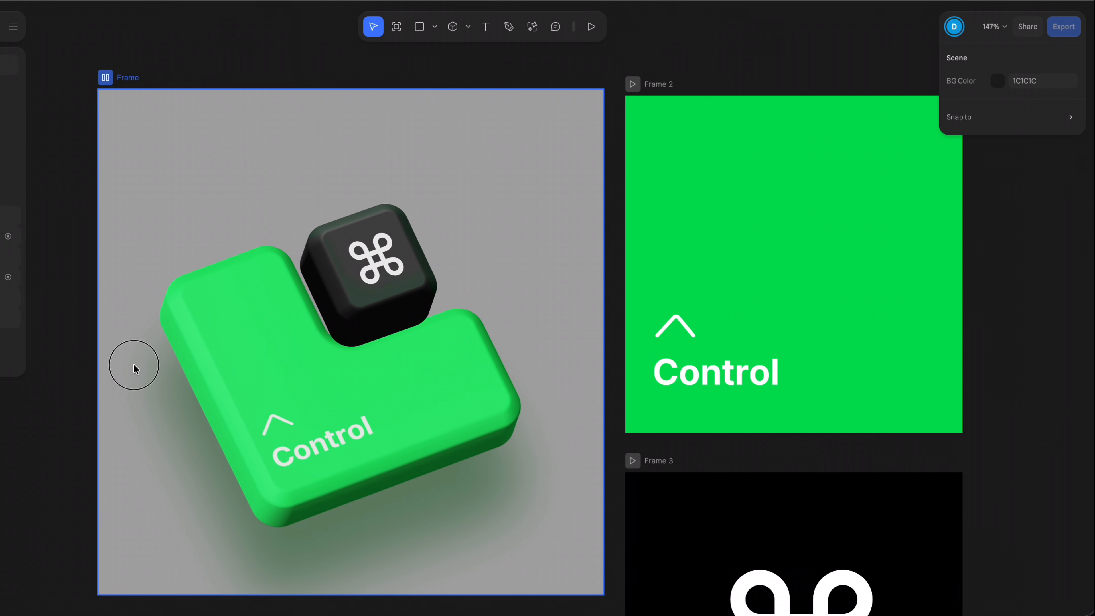
pyautogui.click(200, 334)
# Add another state to the ⌘ key and set its 3D shape's Z rotation to -65.
pyautogui.click(379, 264)
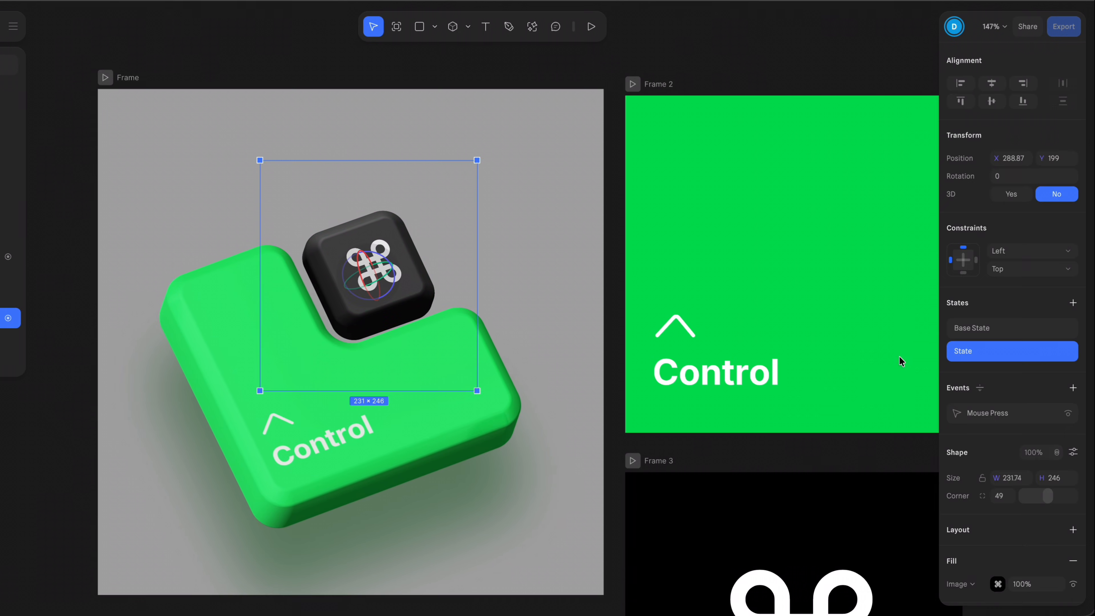
pyautogui.click(1080, 304)
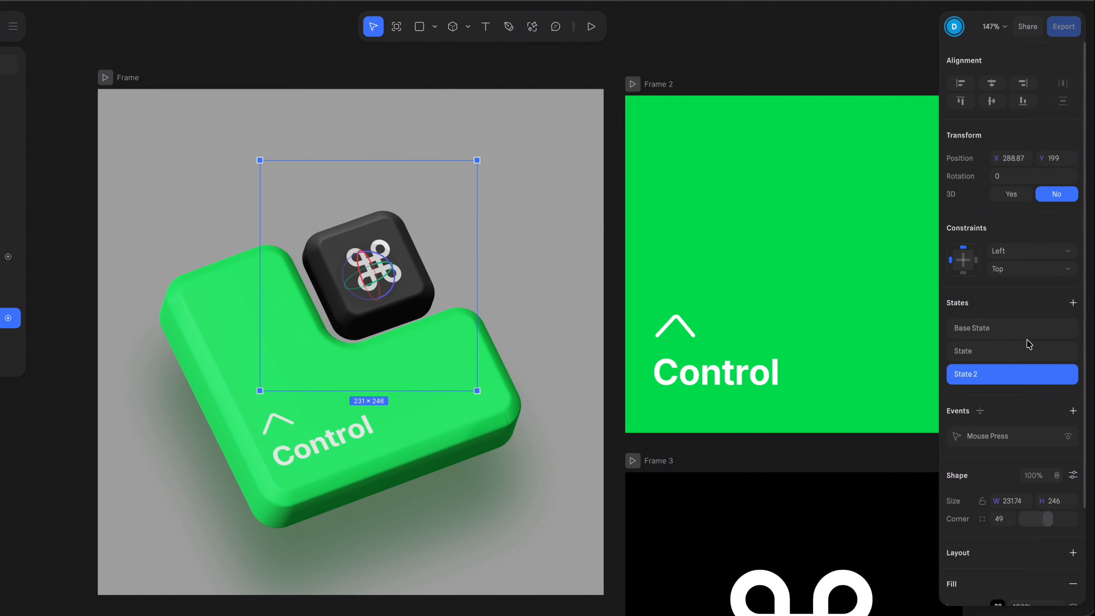
pyautogui.scroll(-3, 989, 509)
pyautogui.click(955, 555)
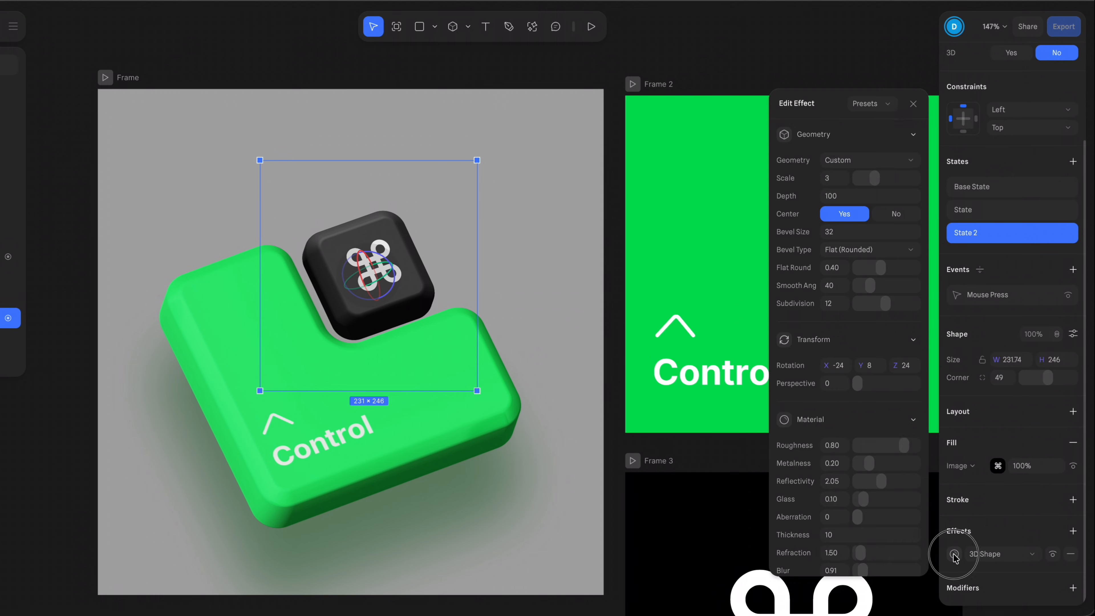
pyautogui.click(905, 367)
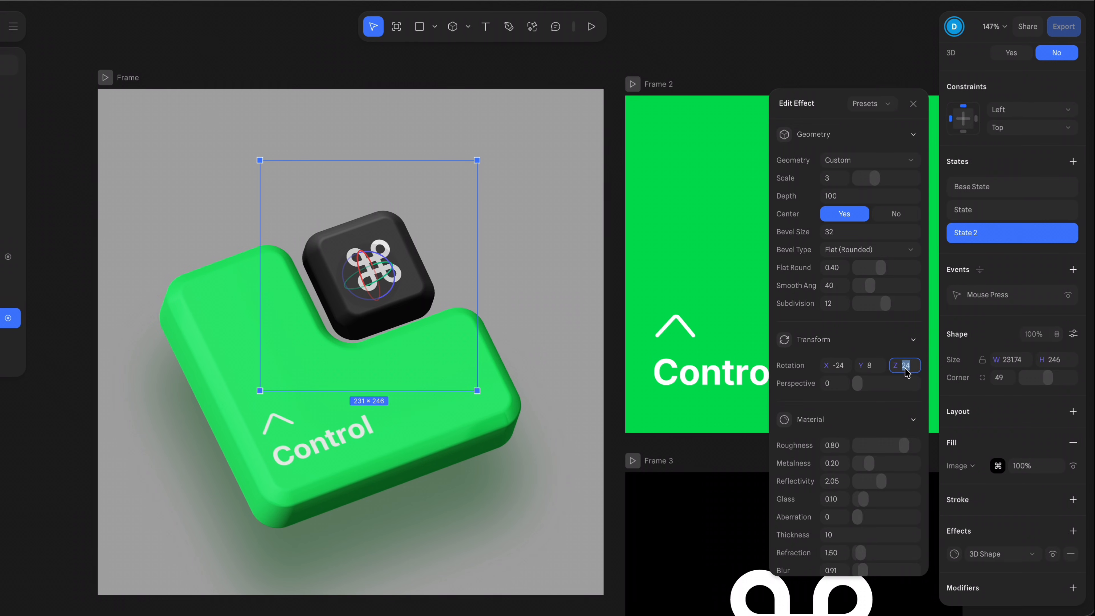
pyautogui.write('-65')
pyautogui.press('Return')
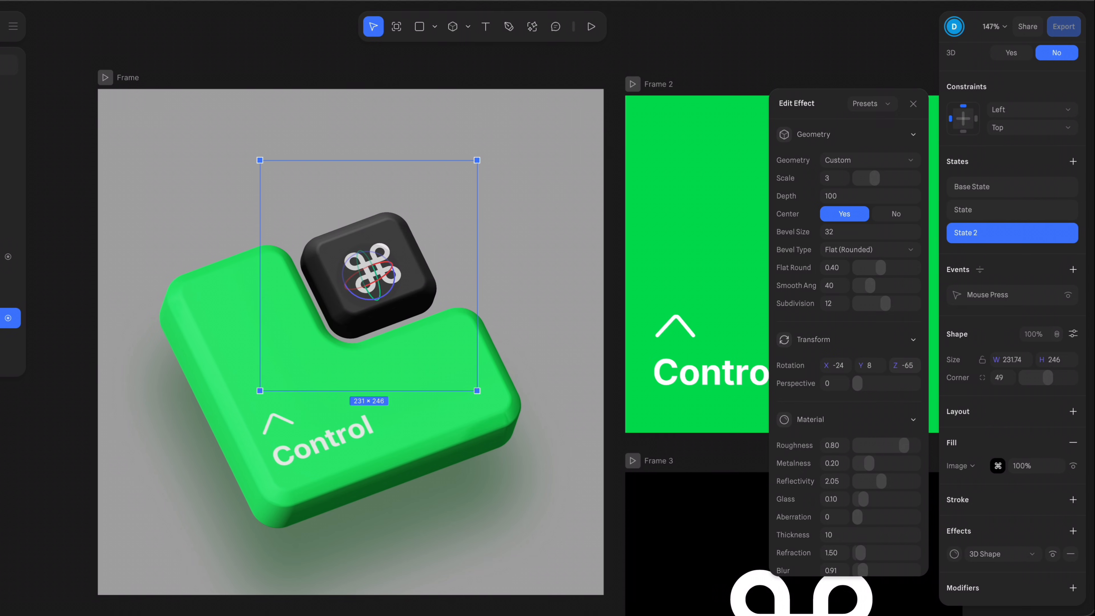
# Open the ⌘ key's Mouse Press event and change its type to Mouse Hover.
pyautogui.click(1007, 295)
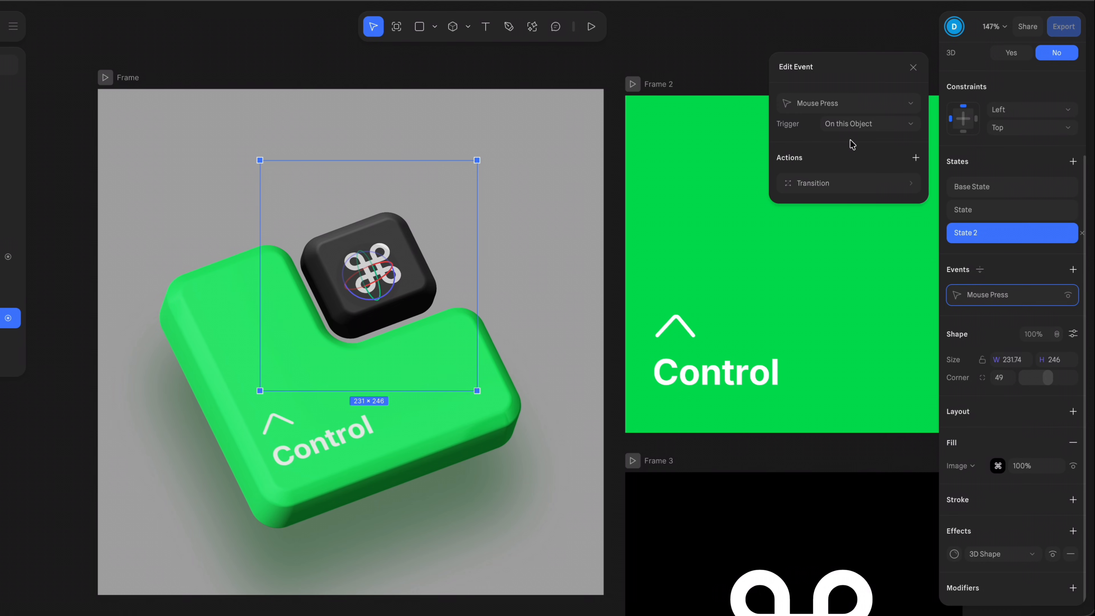
pyautogui.click(865, 189)
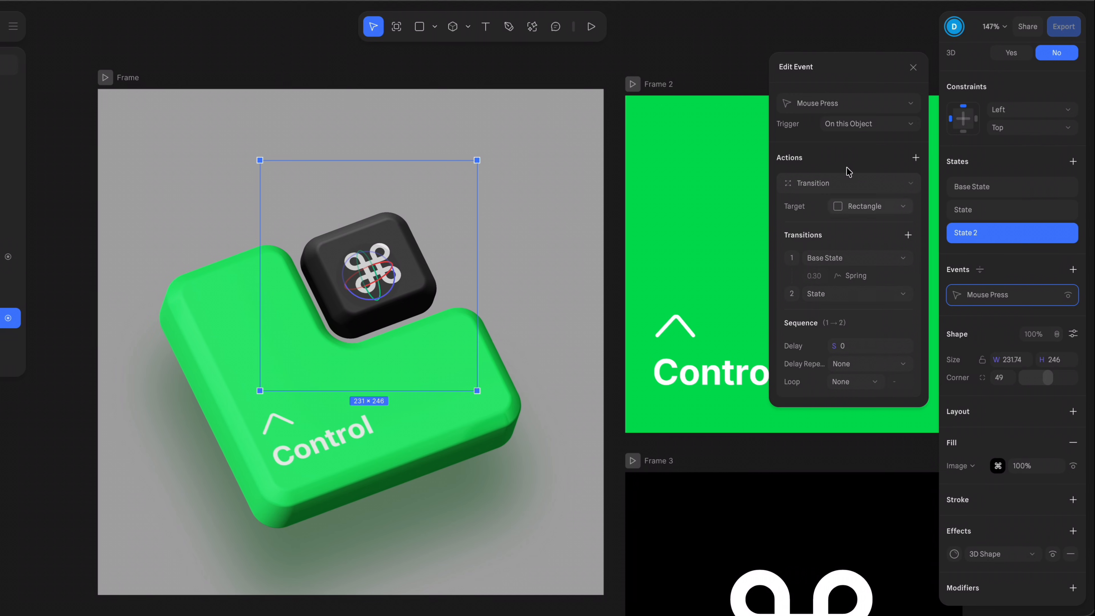
pyautogui.click(832, 105)
pyautogui.click(833, 122)
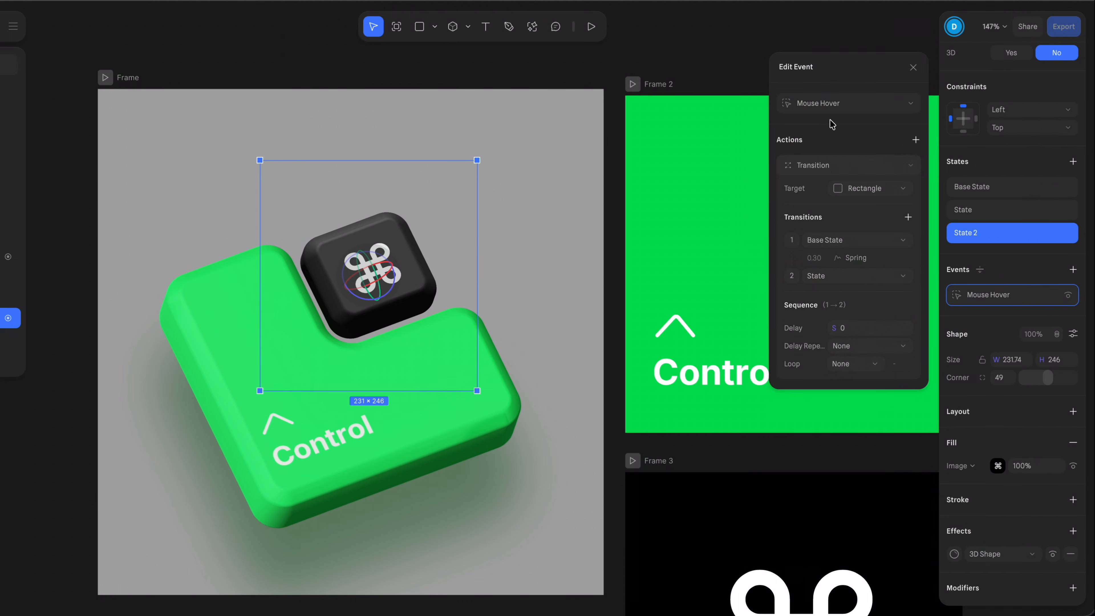
# Add a second event to the ⌘ key and open its event type choices.
pyautogui.click(1072, 270)
pyautogui.click(1072, 270)
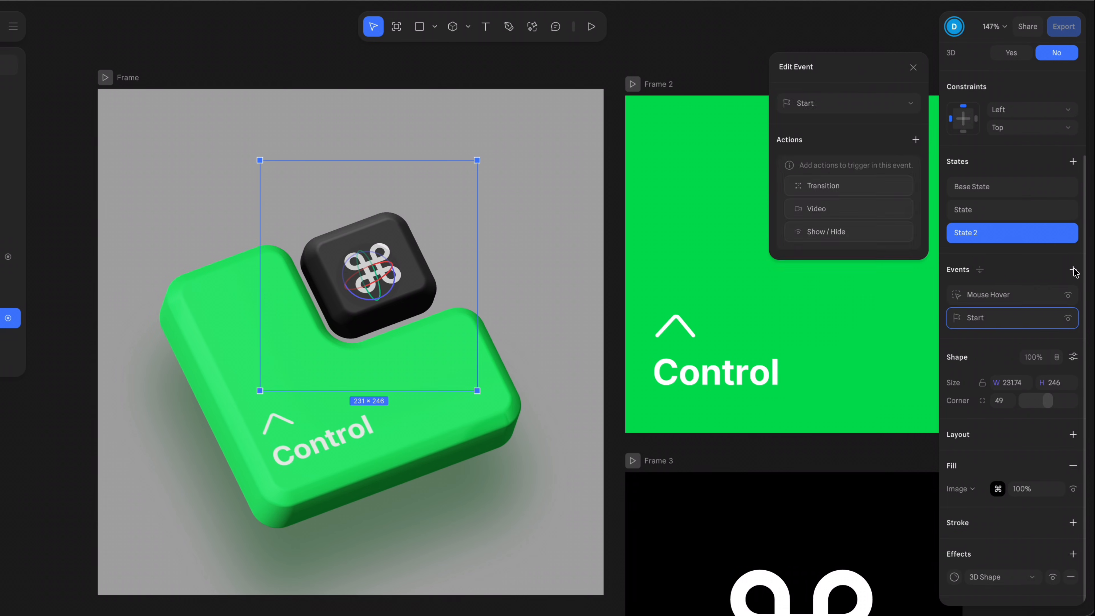
pyautogui.click(847, 106)
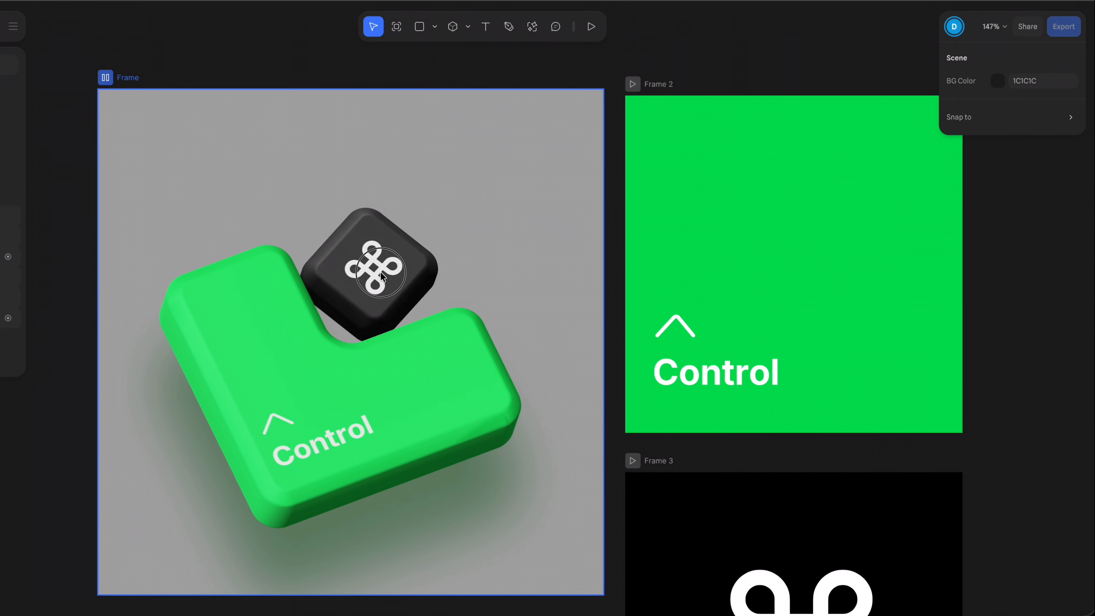
# Test the ⌘ key's hover rotation and press animation in the frame preview, then stop the preview.
pyautogui.click(381, 273)
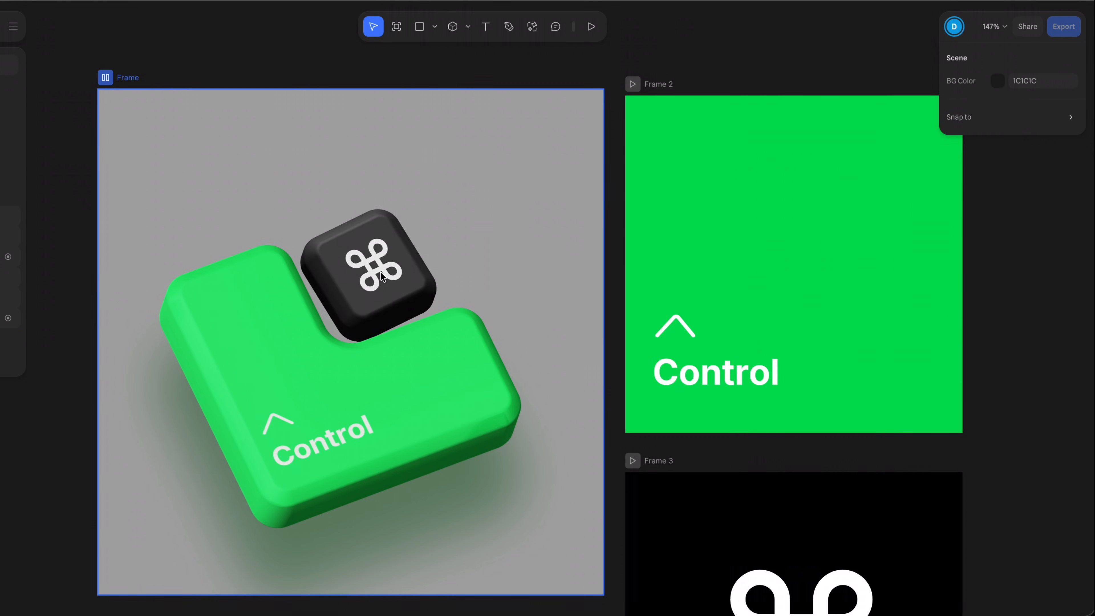
pyautogui.click(364, 293)
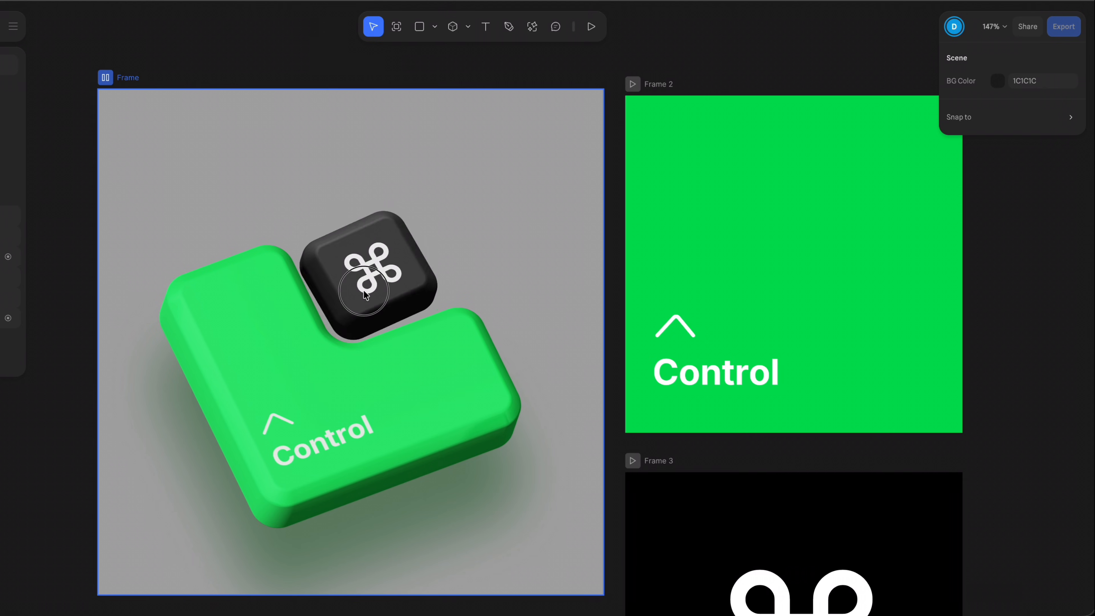
pyautogui.press('Escape')
# Reduce the main frame's fill opacity to 0% and open the export options.
pyautogui.click(999, 369)
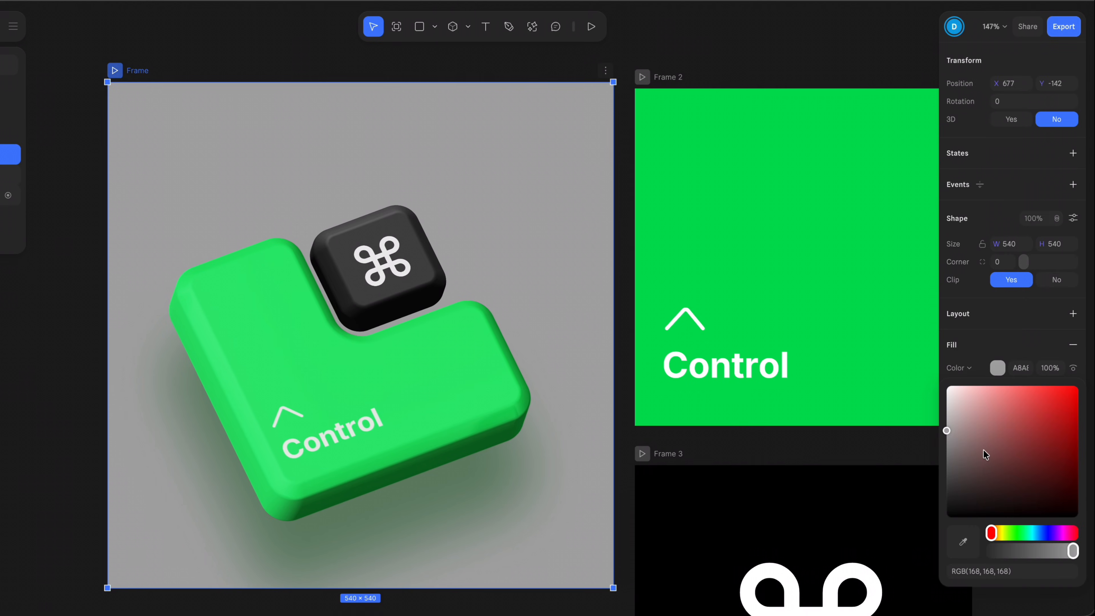
pyautogui.moveTo(1021, 559); pyautogui.dragTo(929, 550)
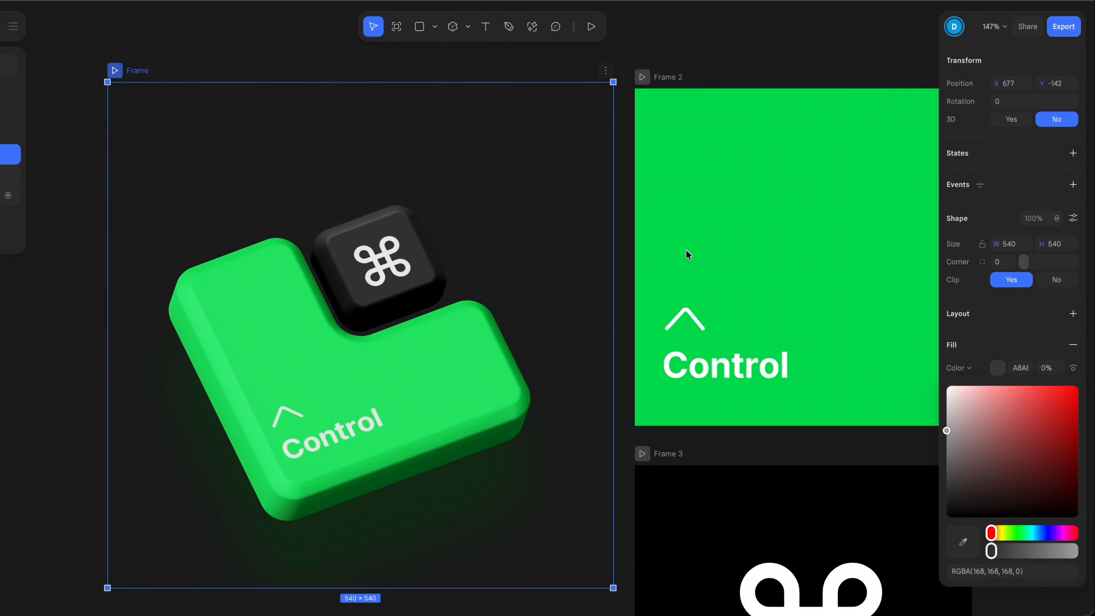
pyautogui.click(978, 61)
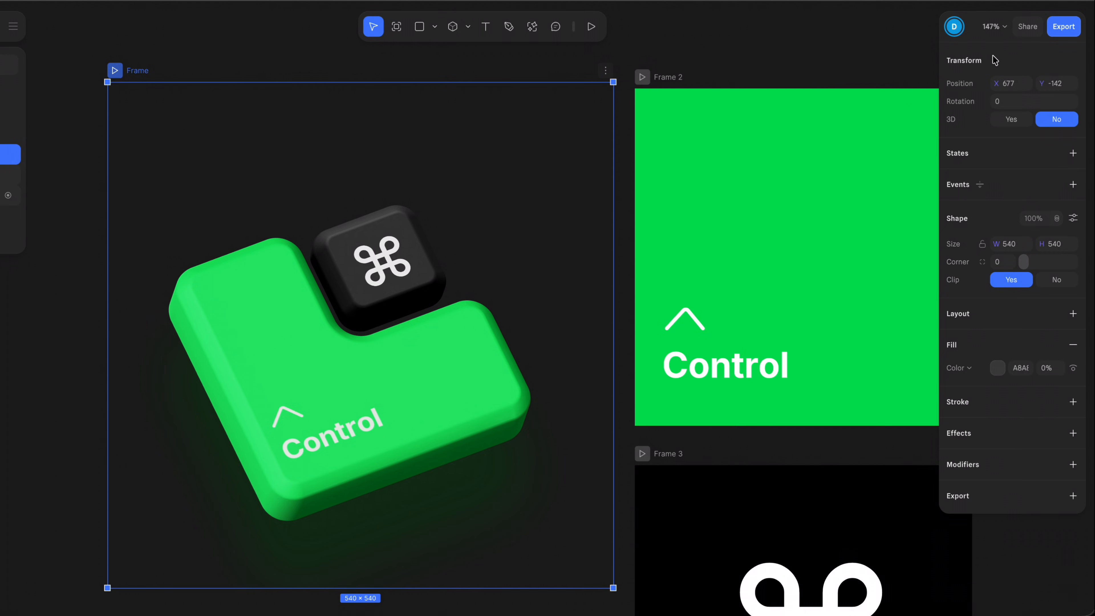
pyautogui.click(1061, 28)
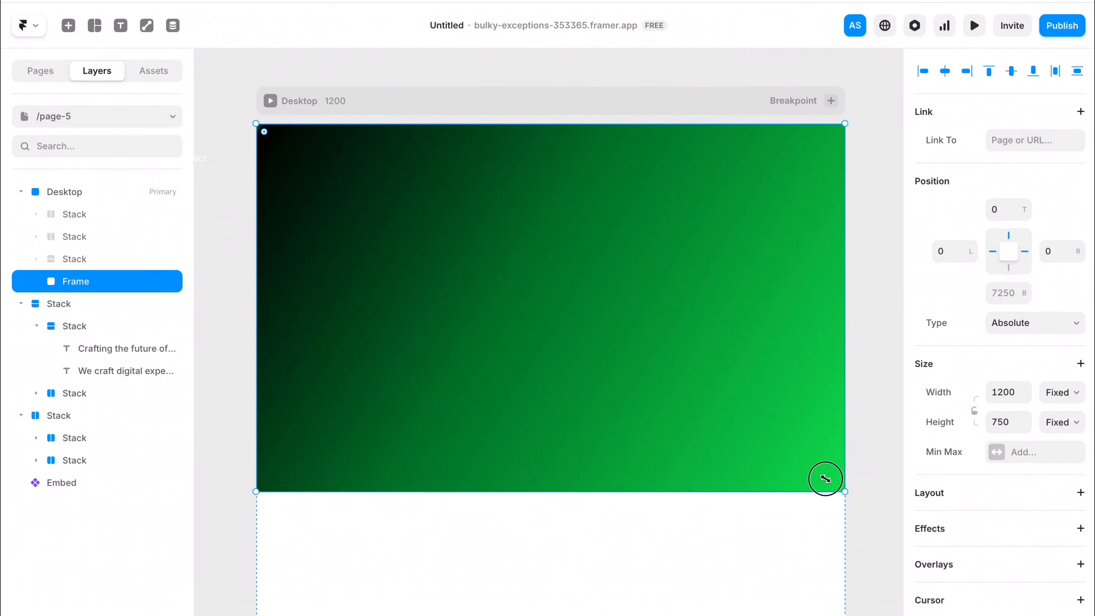
# Enlarge the gradient frame across the Desktop page's hero area and place the Dimension navigation stack along its upper edge.
pyautogui.moveTo(826, 478); pyautogui.dragTo(845, 513)
pyautogui.click(808, 536)
pyautogui.hscroll(-1, 808, 536)
pyautogui.moveTo(215, 181); pyautogui.dragTo(651, 170)
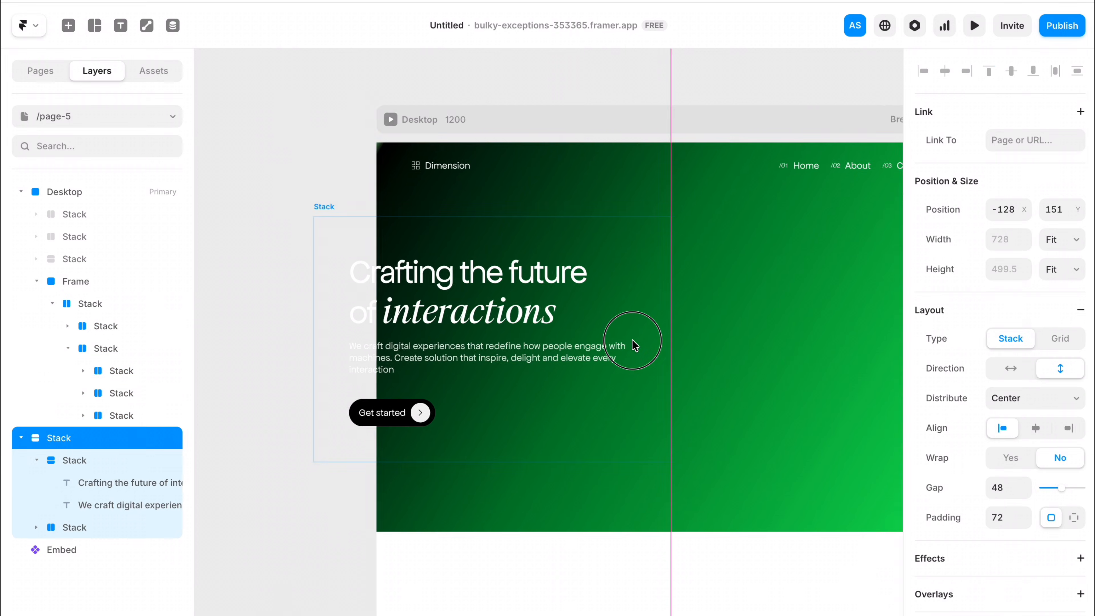
# Move the stack with the "Crafting the future of interactions" heading and Get started button onto the left half of the gradient frame.
pyautogui.hscroll(3, 633, 341)
pyautogui.moveTo(633, 340); pyautogui.dragTo(497, 362)
pyautogui.click(725, 331)
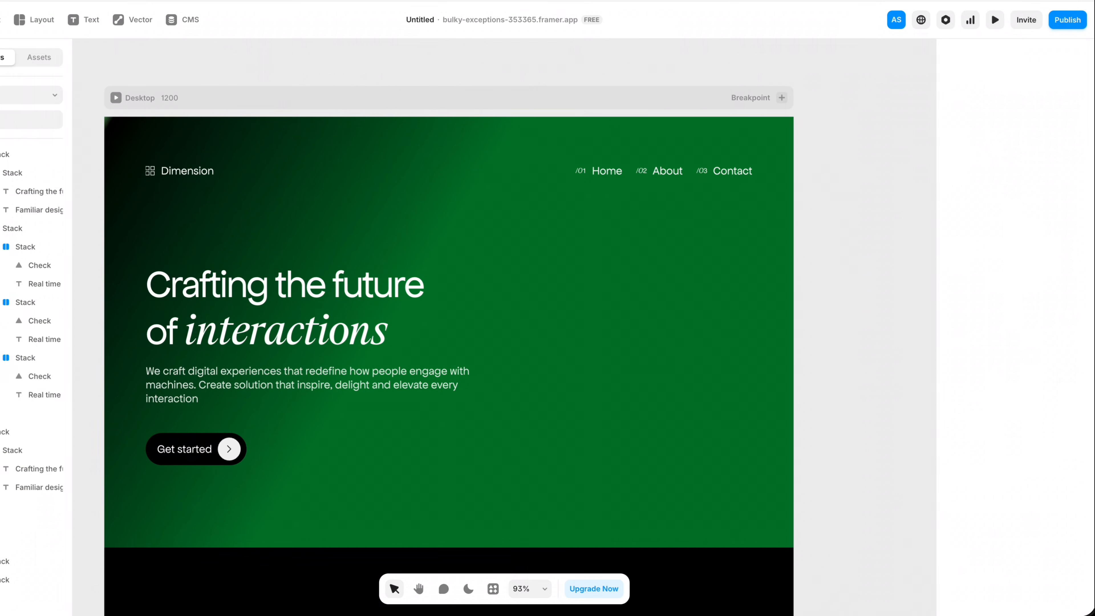
# Insert an Embed of type HTML containing the copied Hana viewer code, and enlarge it over the right half of the hero.
pyautogui.press('i')
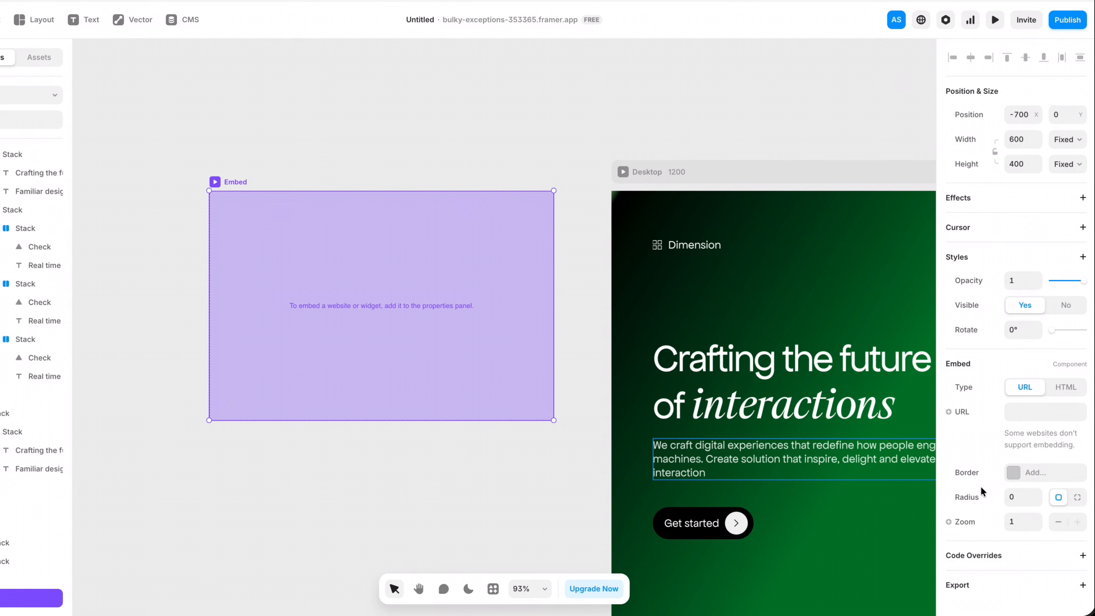
pyautogui.click(1051, 387)
pyautogui.click(1041, 415)
pyautogui.hotkey('ctrl', 'v')
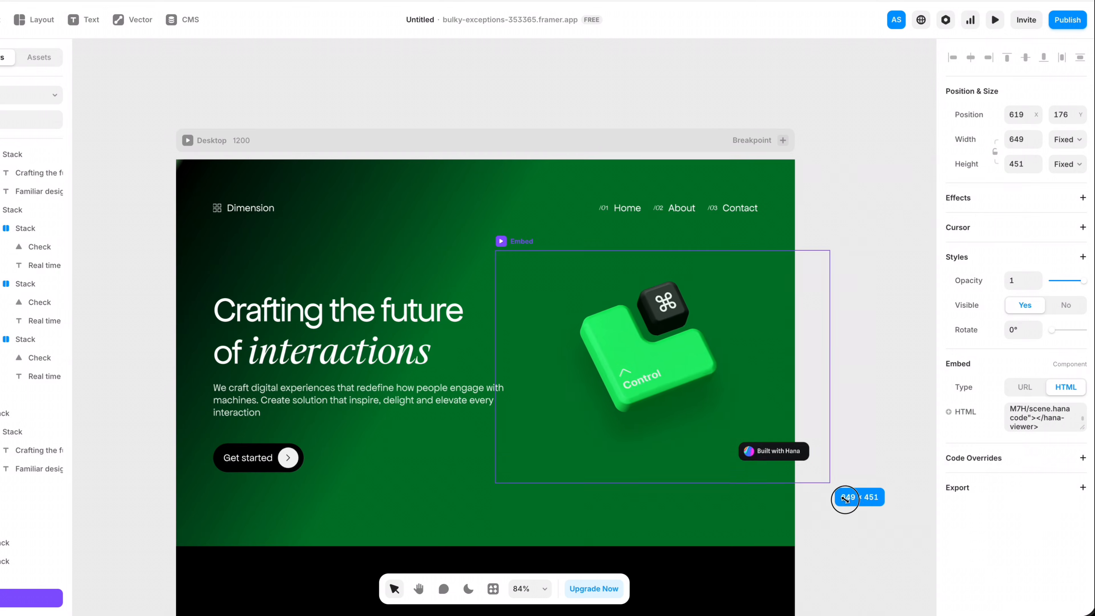
pyautogui.moveTo(840, 500); pyautogui.dragTo(931, 609)
# Preview the page and test the ⌘ key's hover and press interaction in the hero.
pyautogui.hotkey('ctrl', 'p')
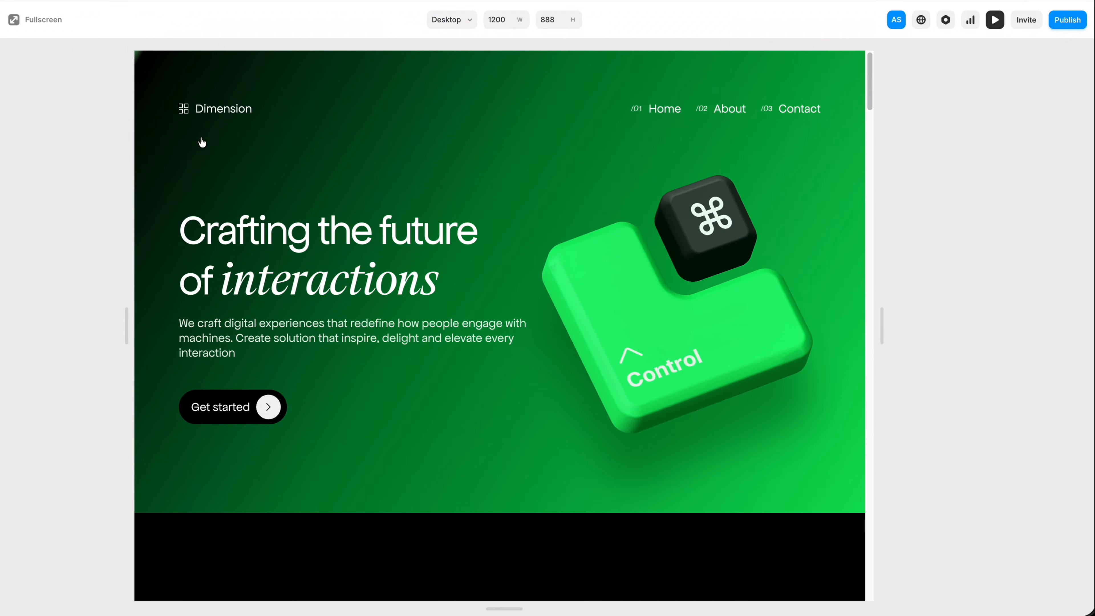
pyautogui.click(699, 202)
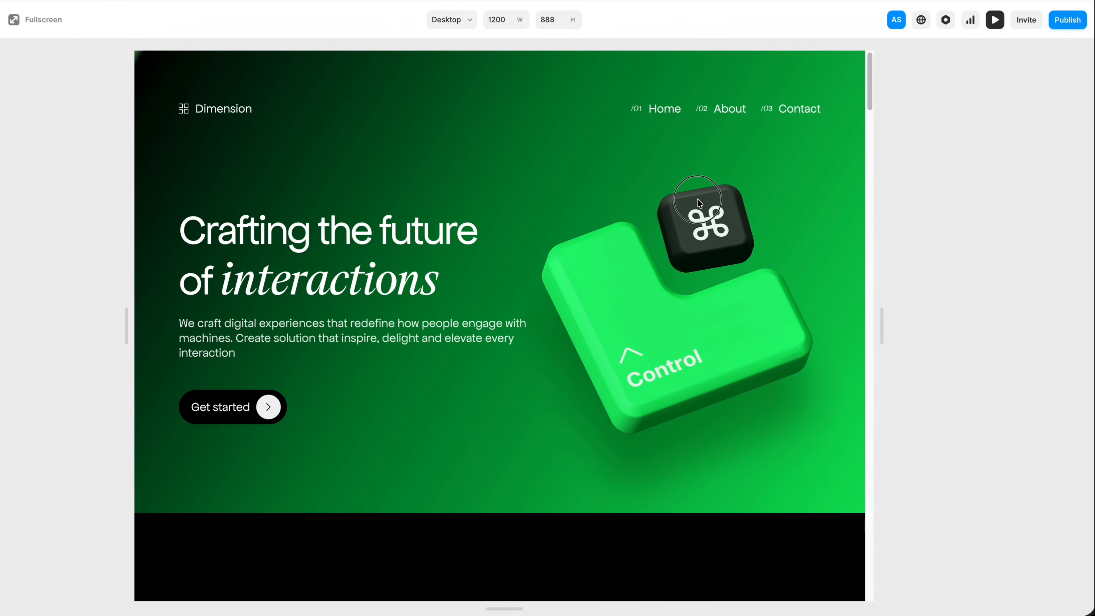